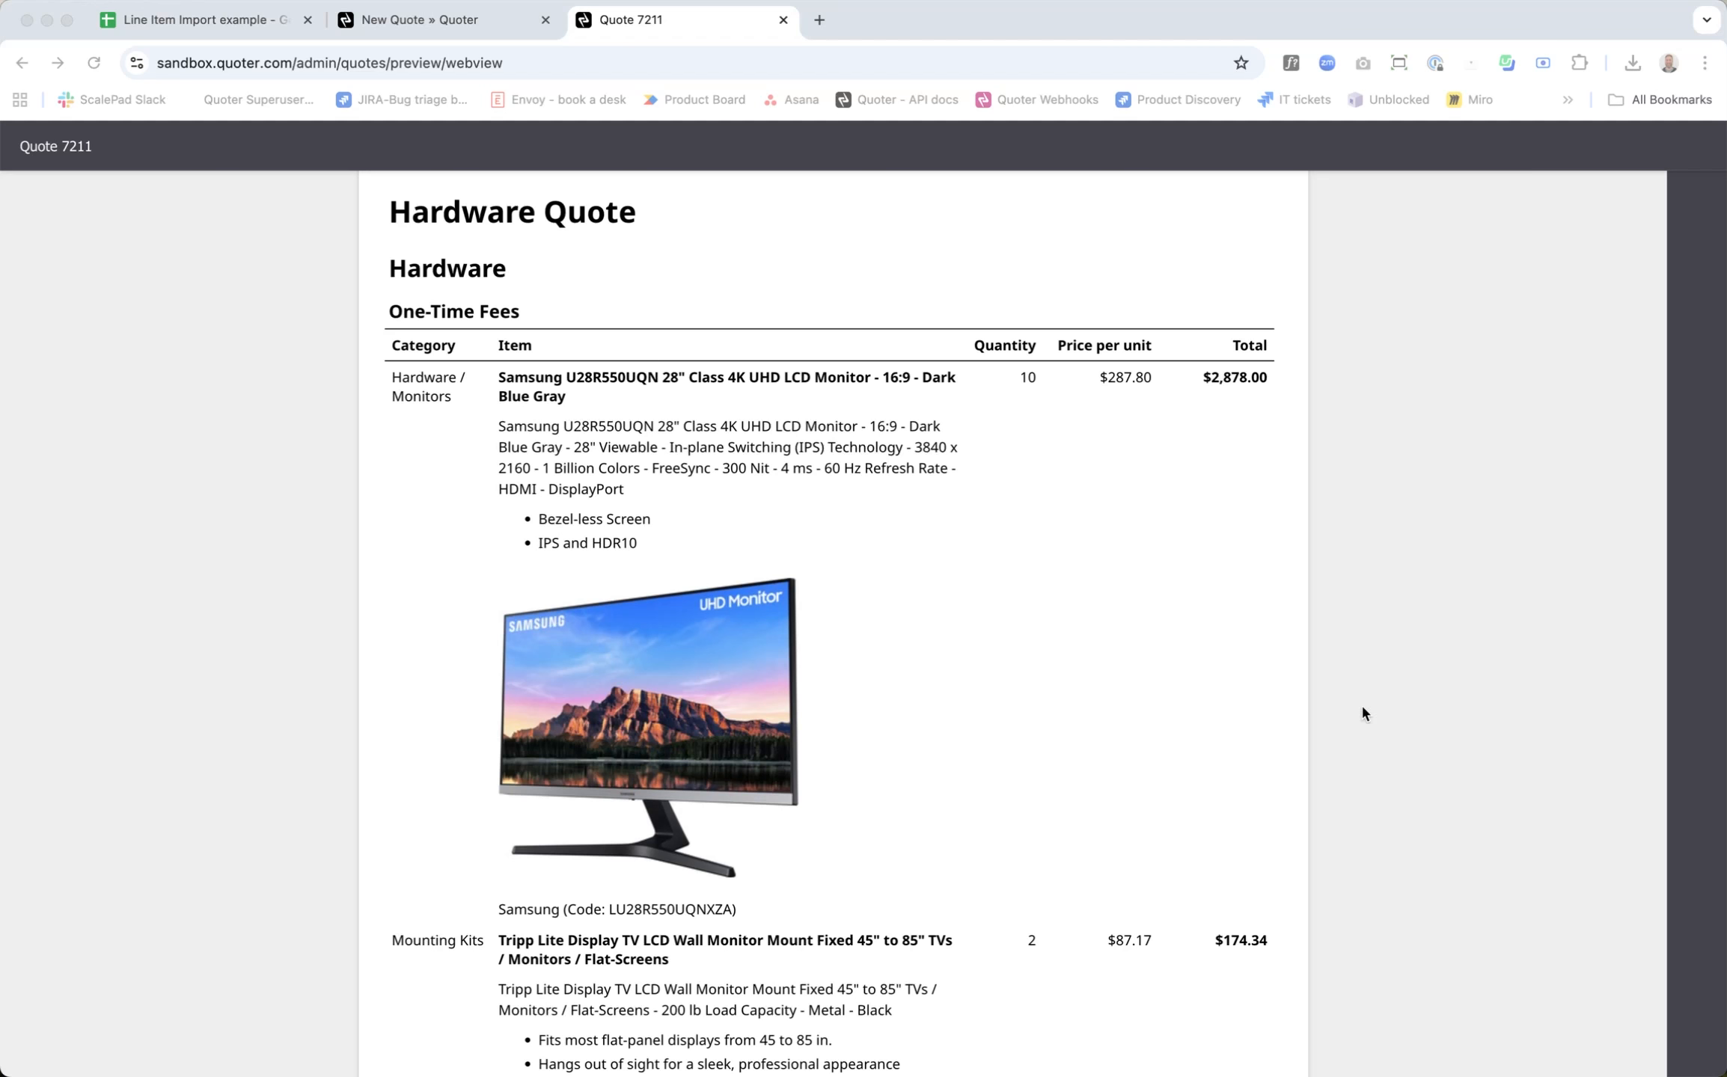
Step: Review the Hardware Quote preview down to the one-time totals and close the preview
scroll(1316, 737, down, 10)
scroll(1316, 738, down, 9)
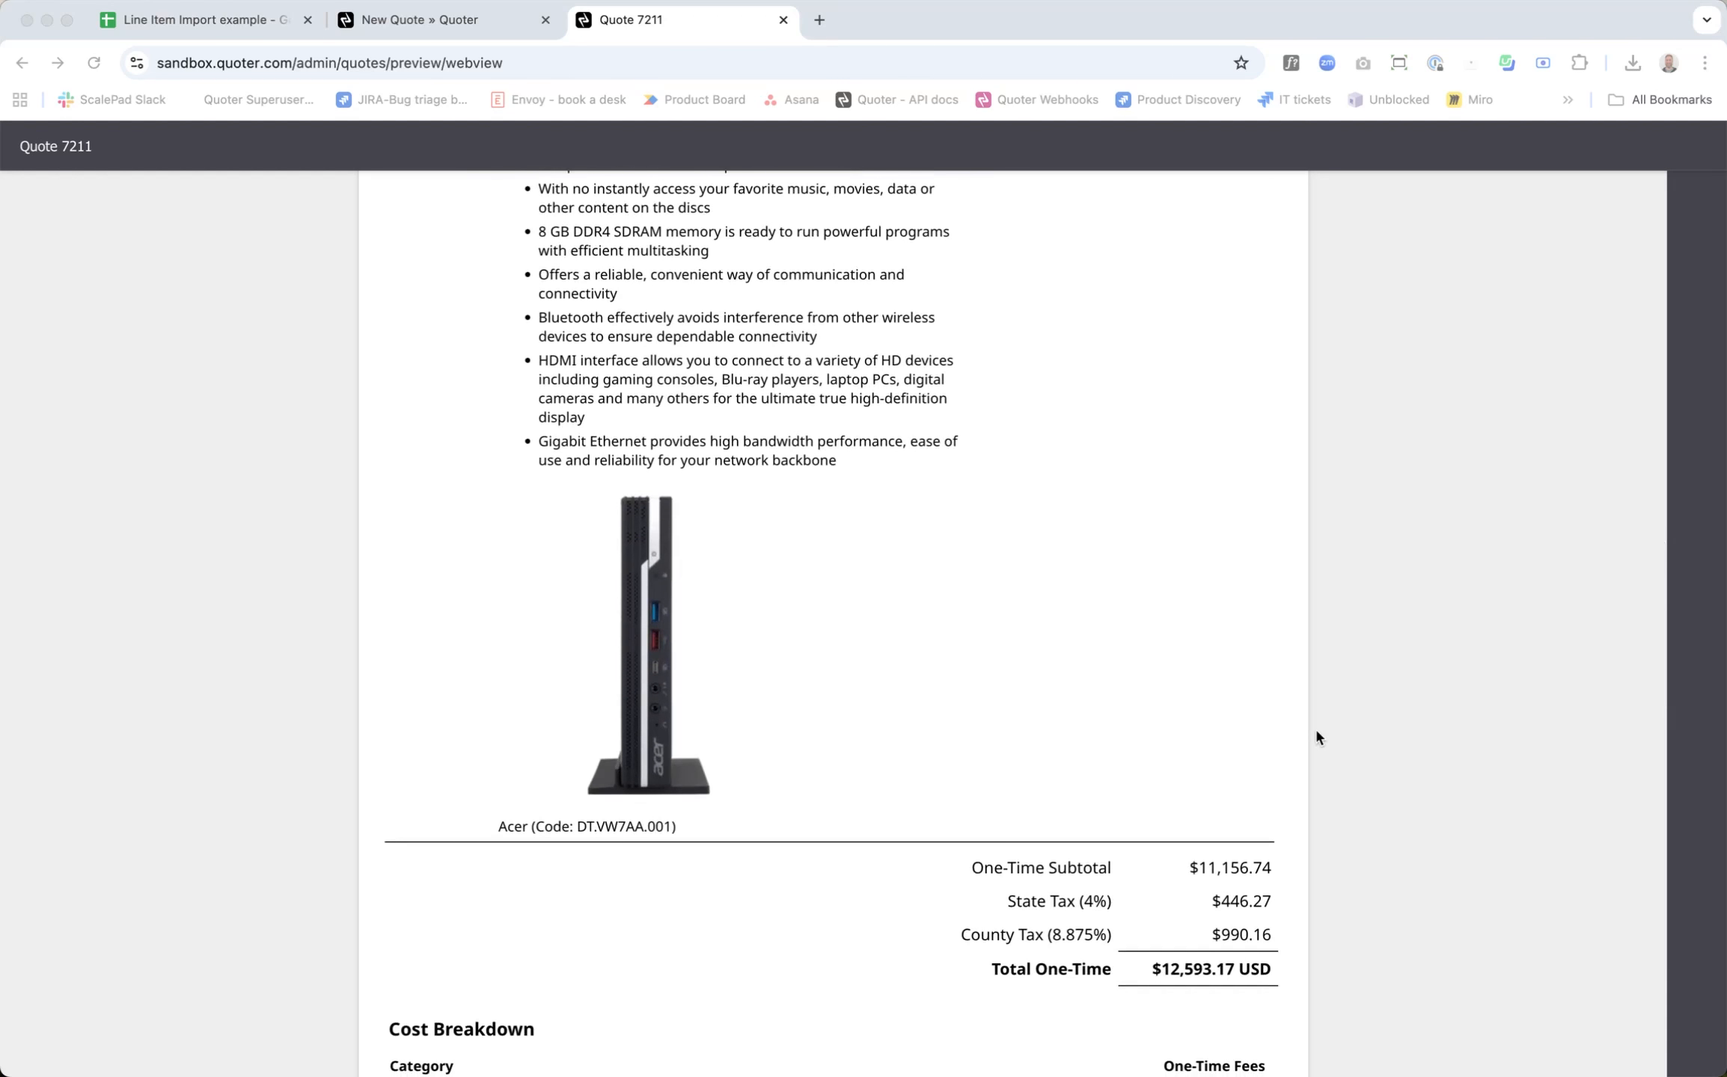
key(super+w)
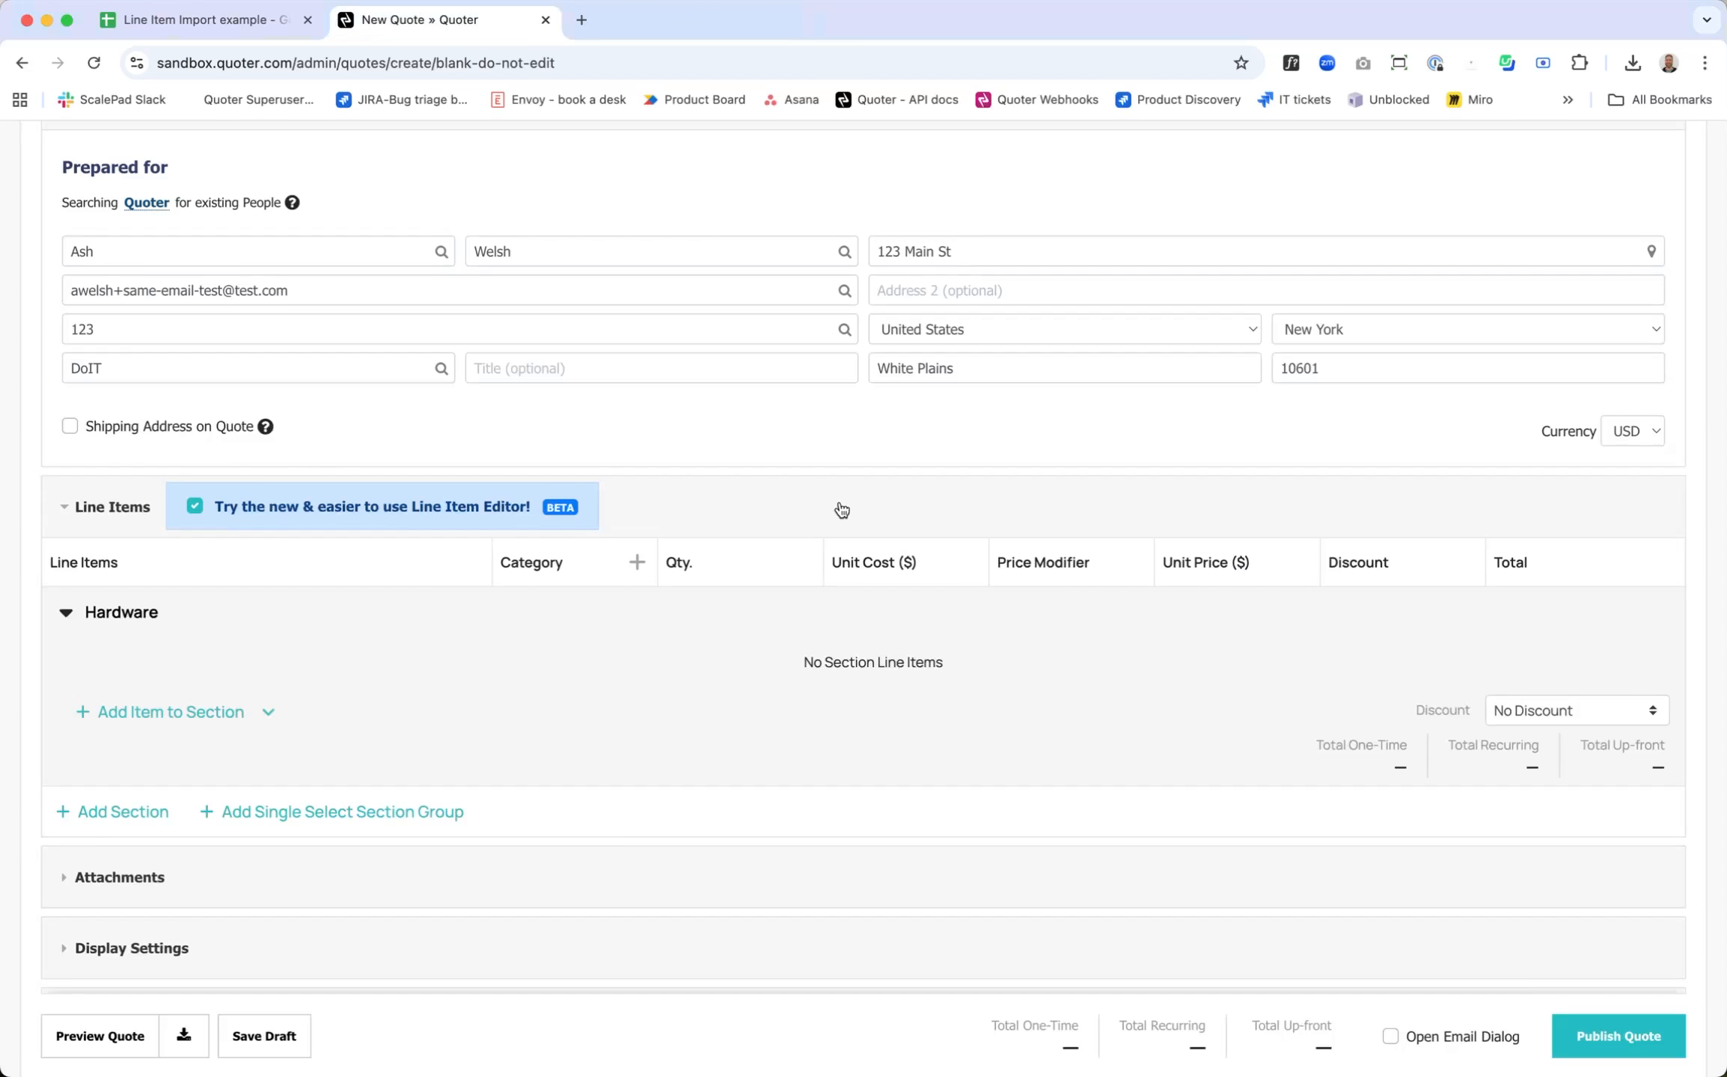
Step: Open the line item import for the quote's Hardware section without choosing a file
mouse_move(179, 618)
click(269, 714)
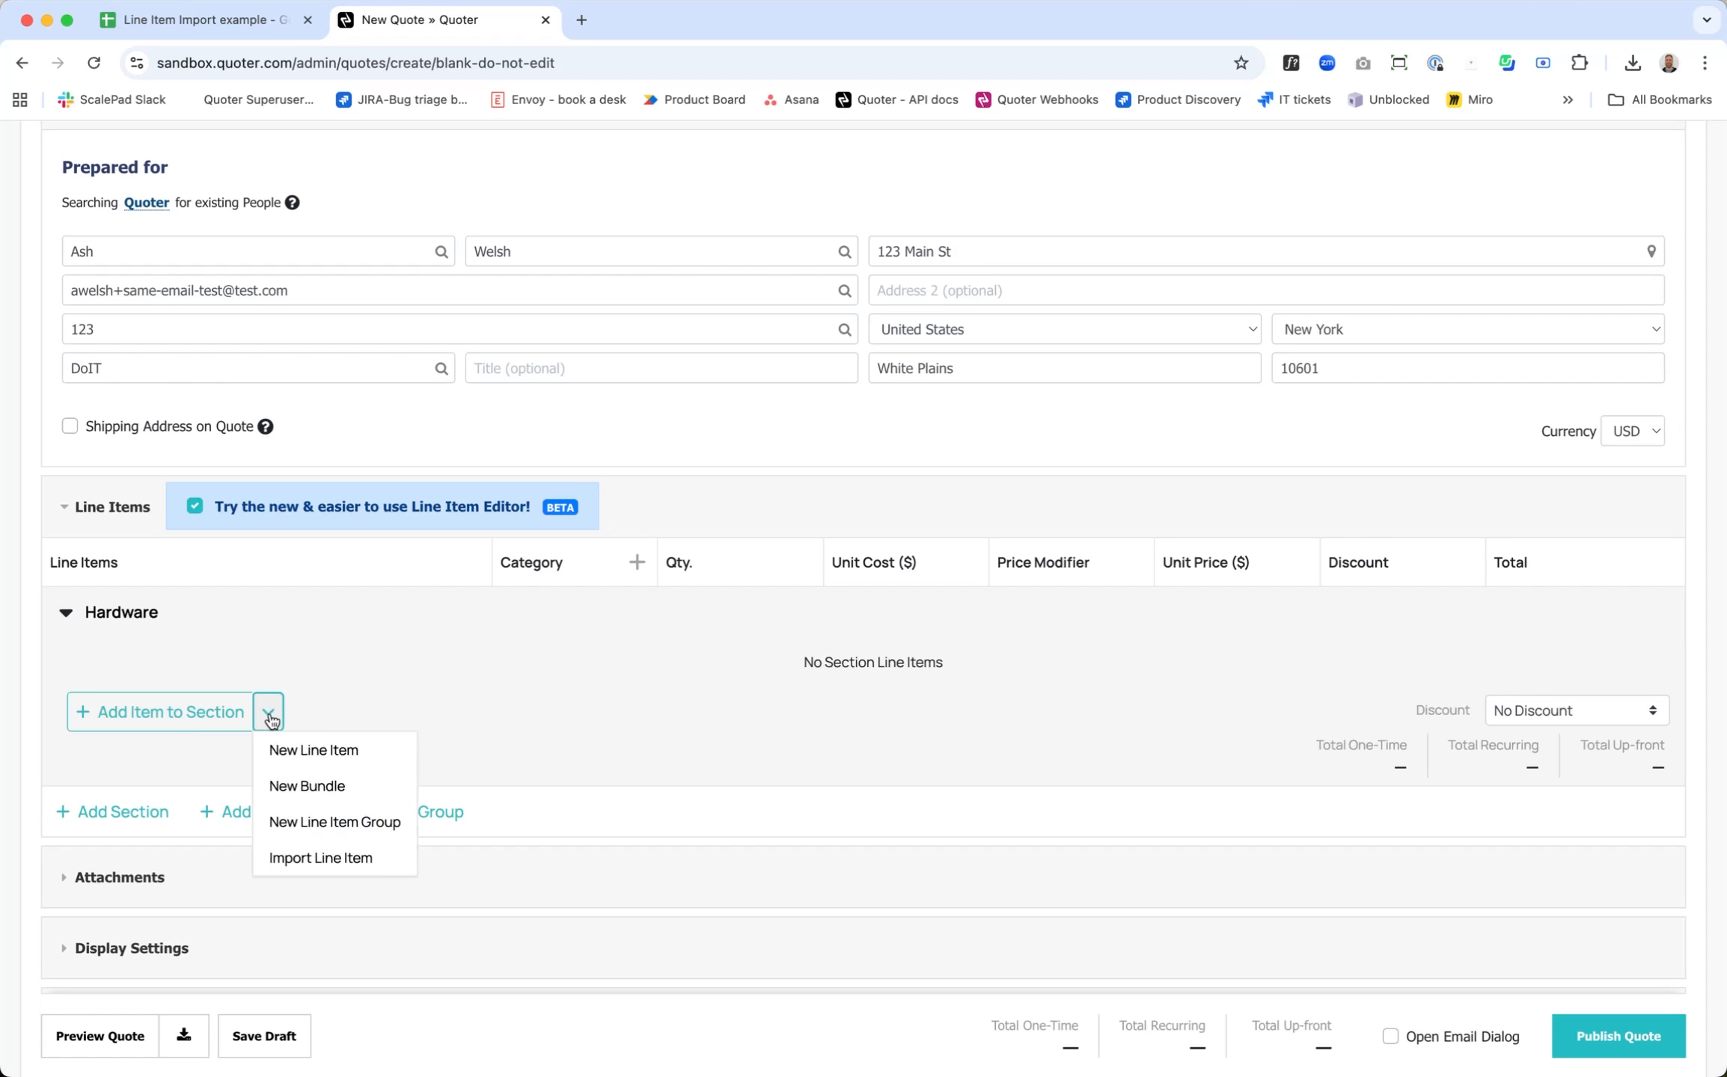
click(320, 858)
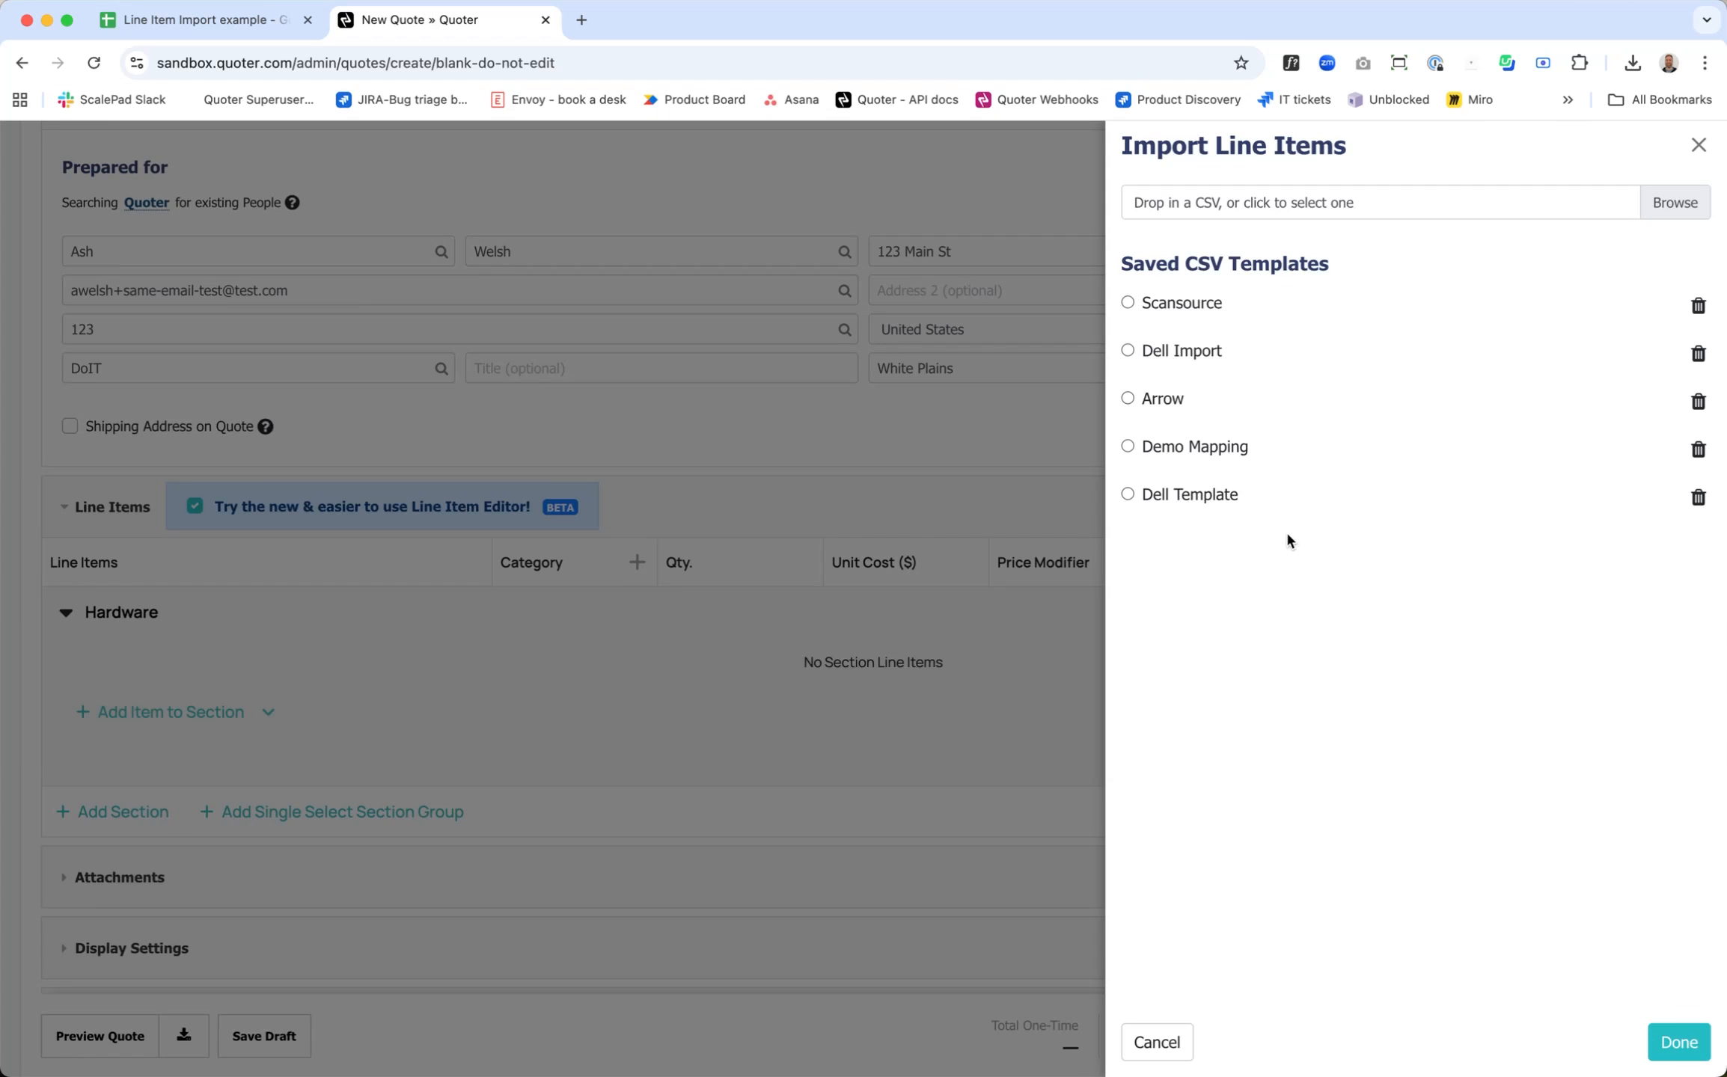
click(1673, 205)
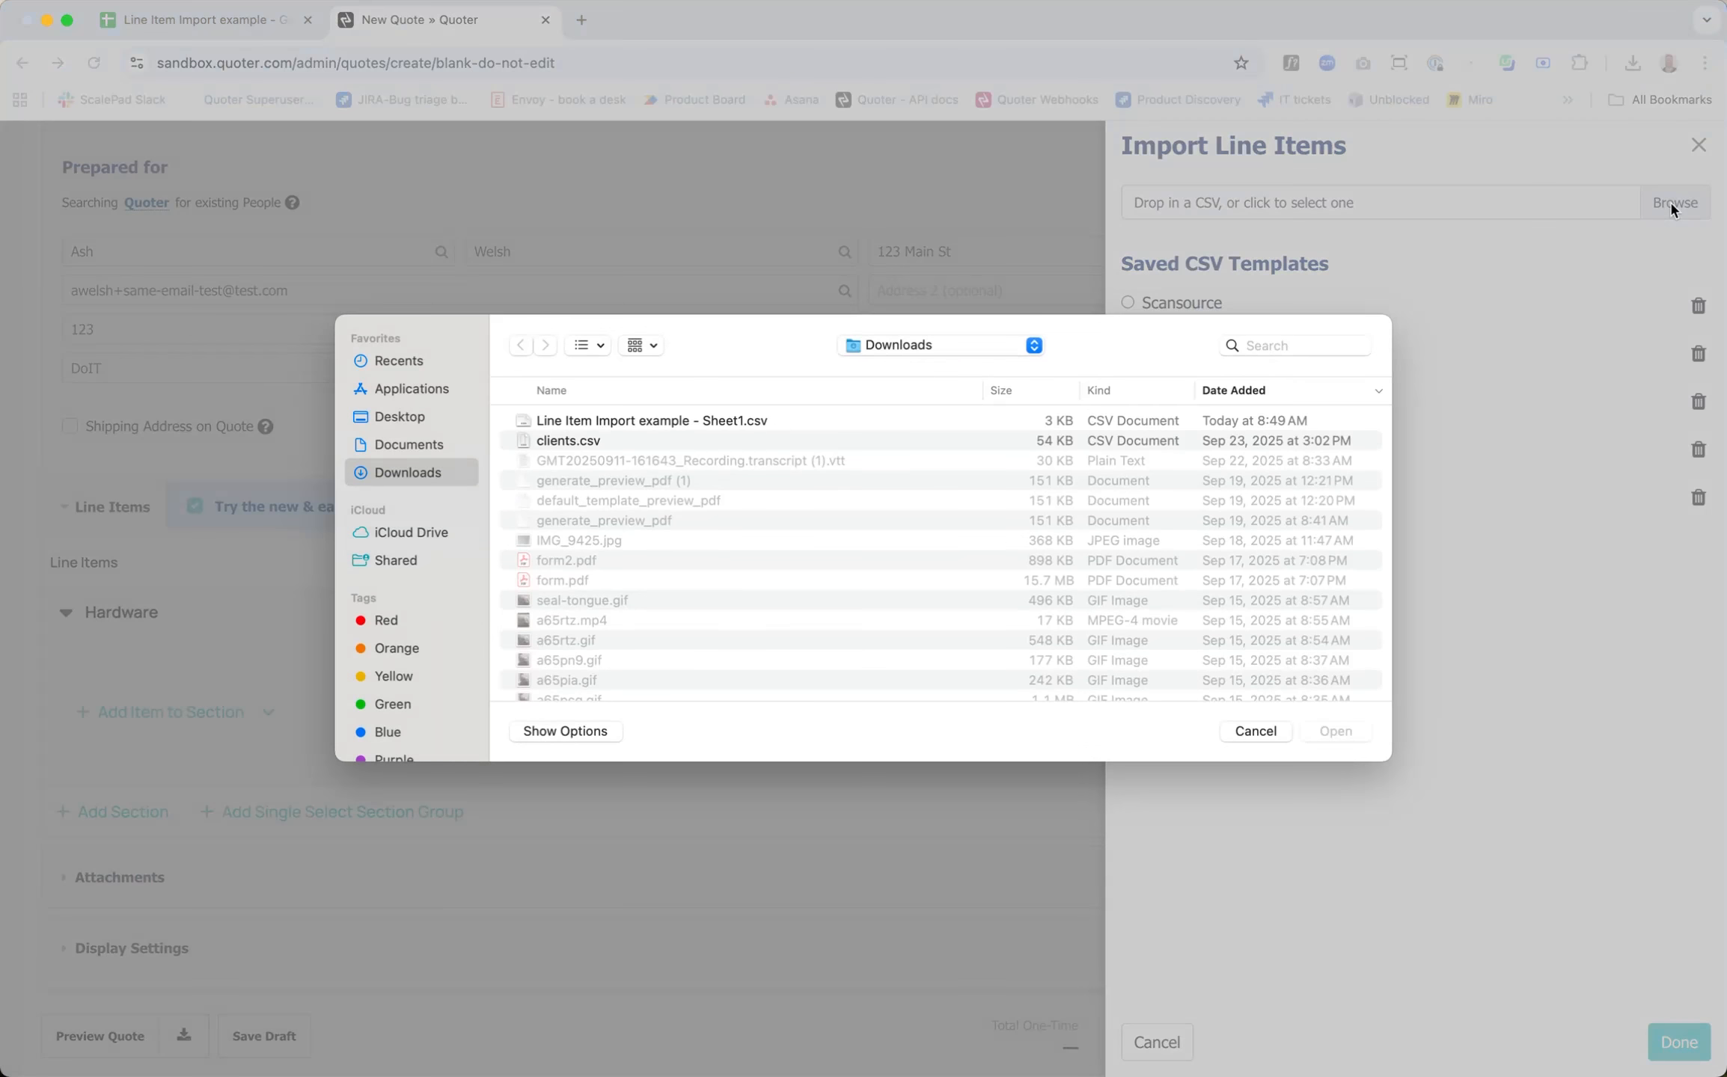
click(1254, 731)
Step: Switch to the Line Item Import example spreadsheet in Google Sheets and download it as a comma-separated values file
click(233, 28)
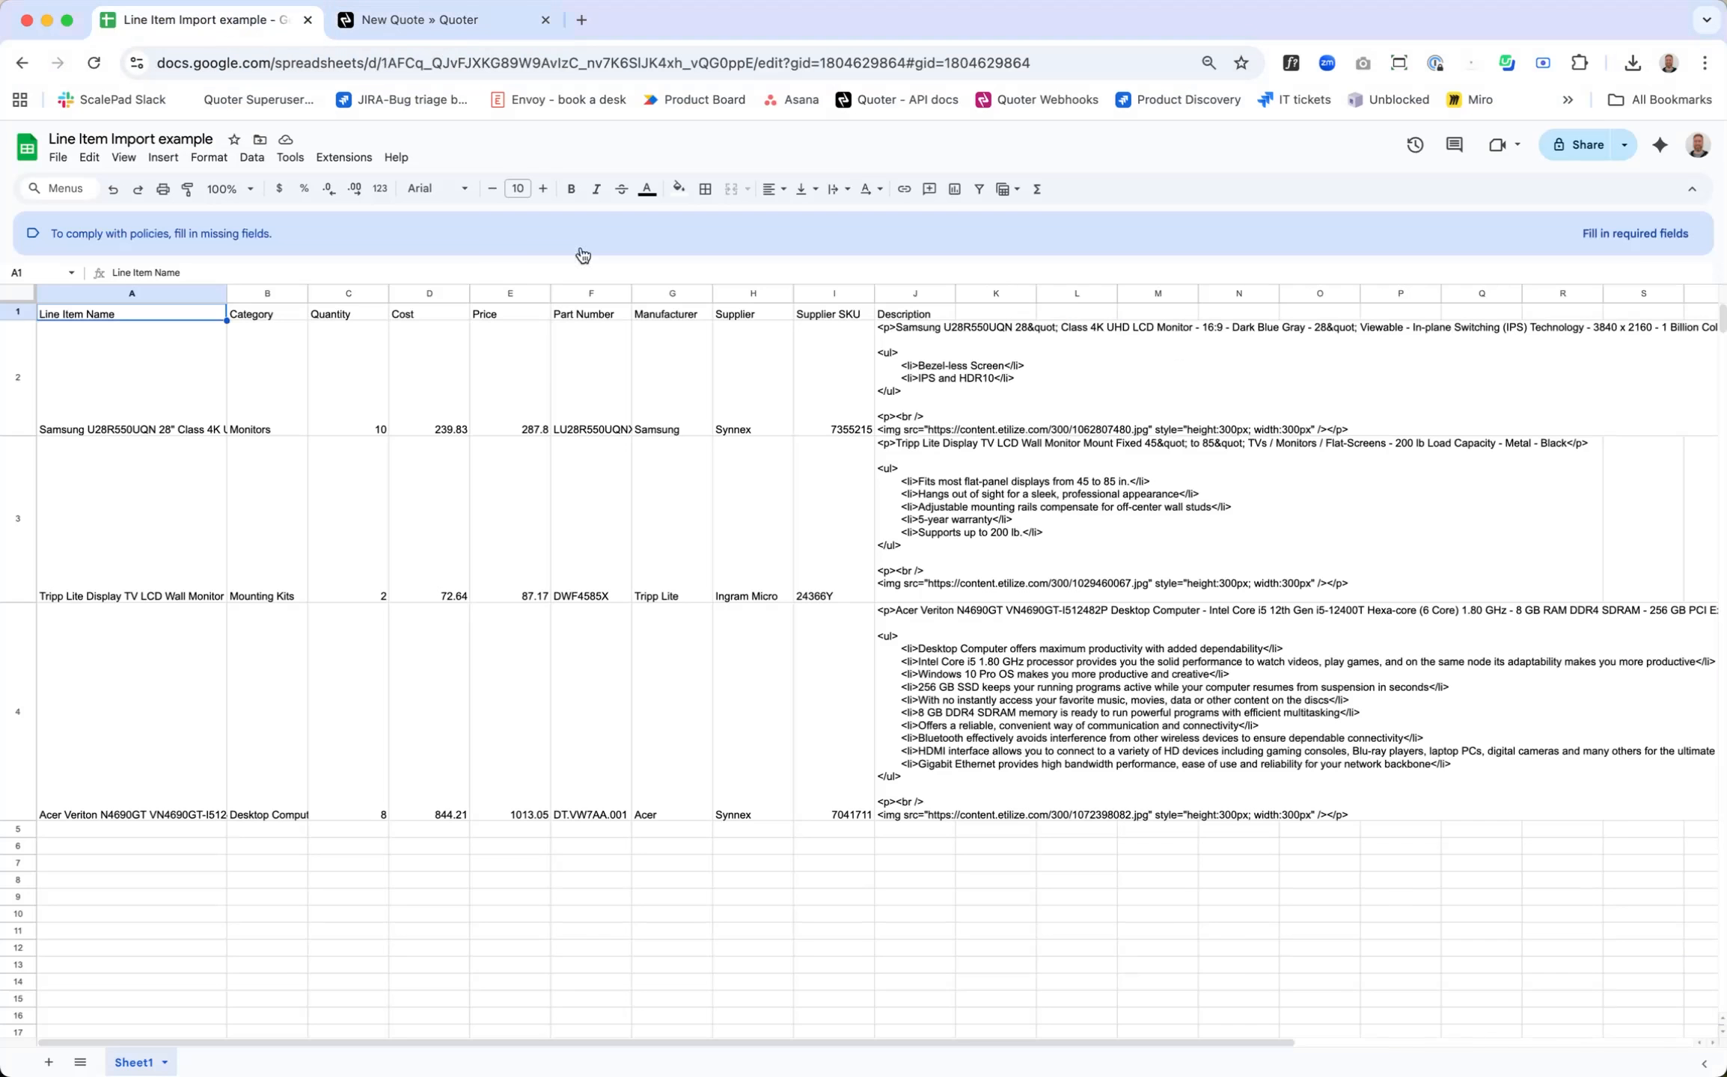
click(633, 948)
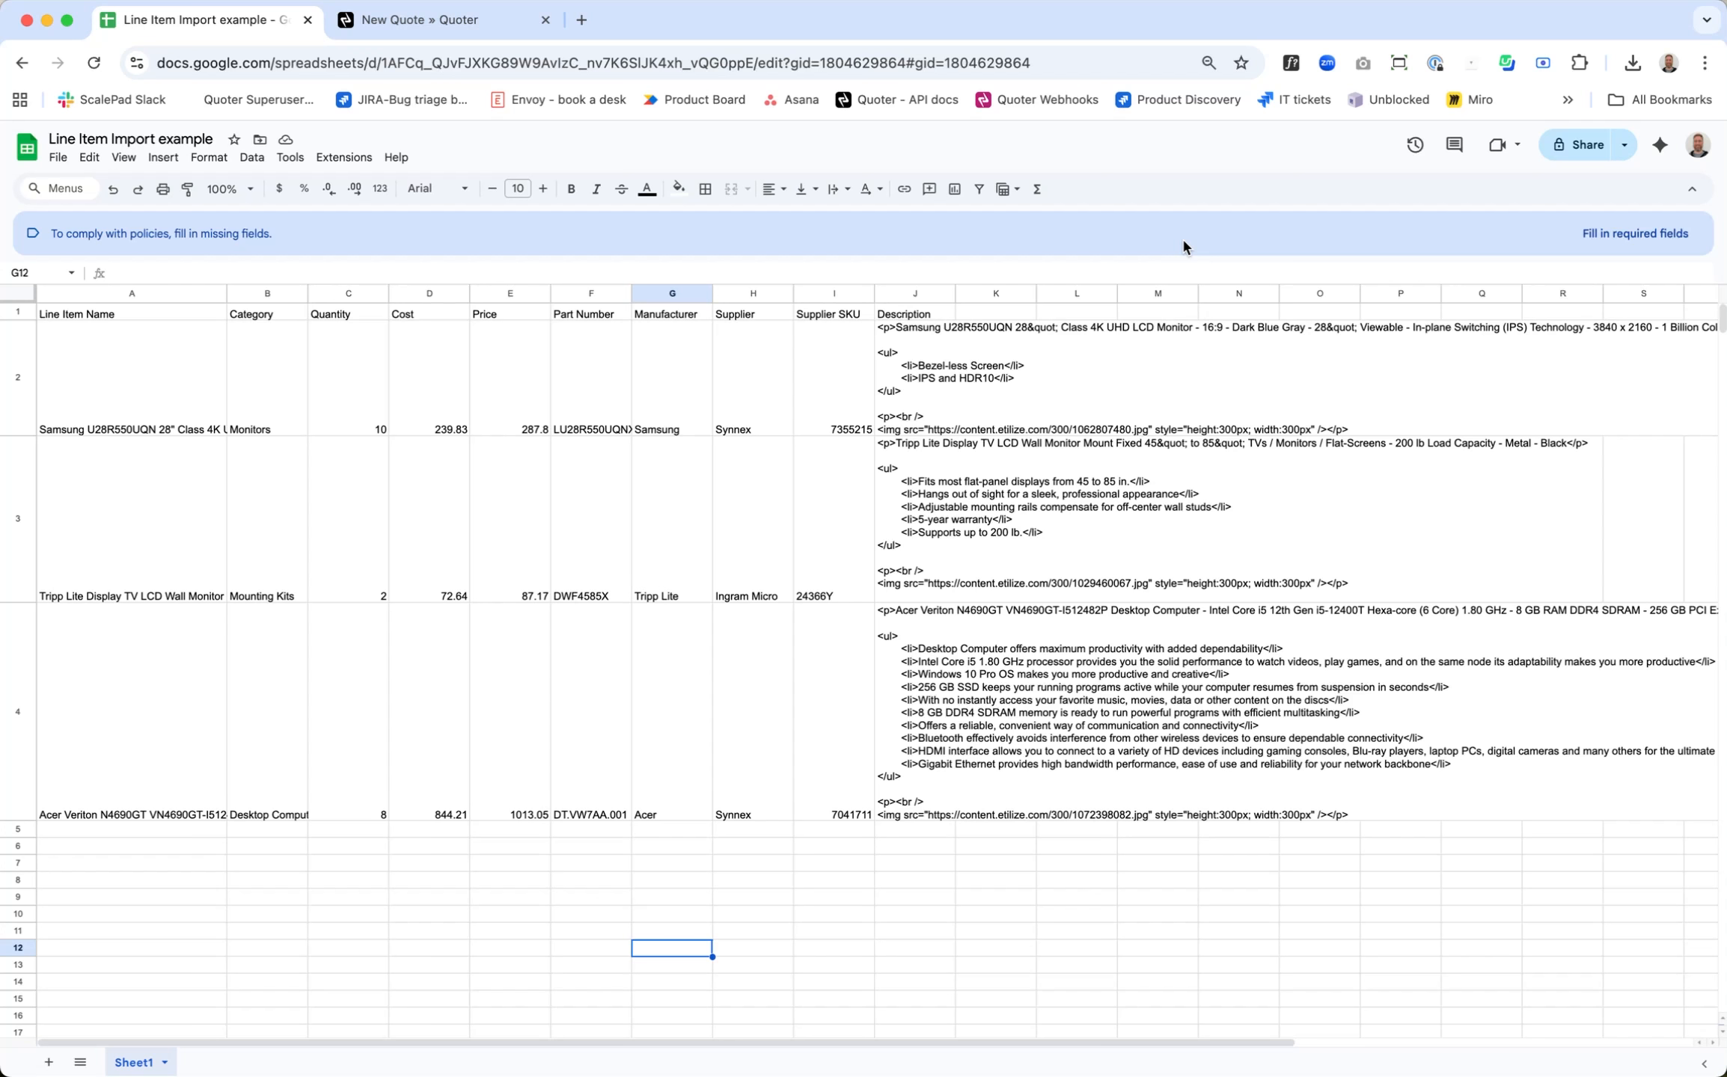
click(58, 157)
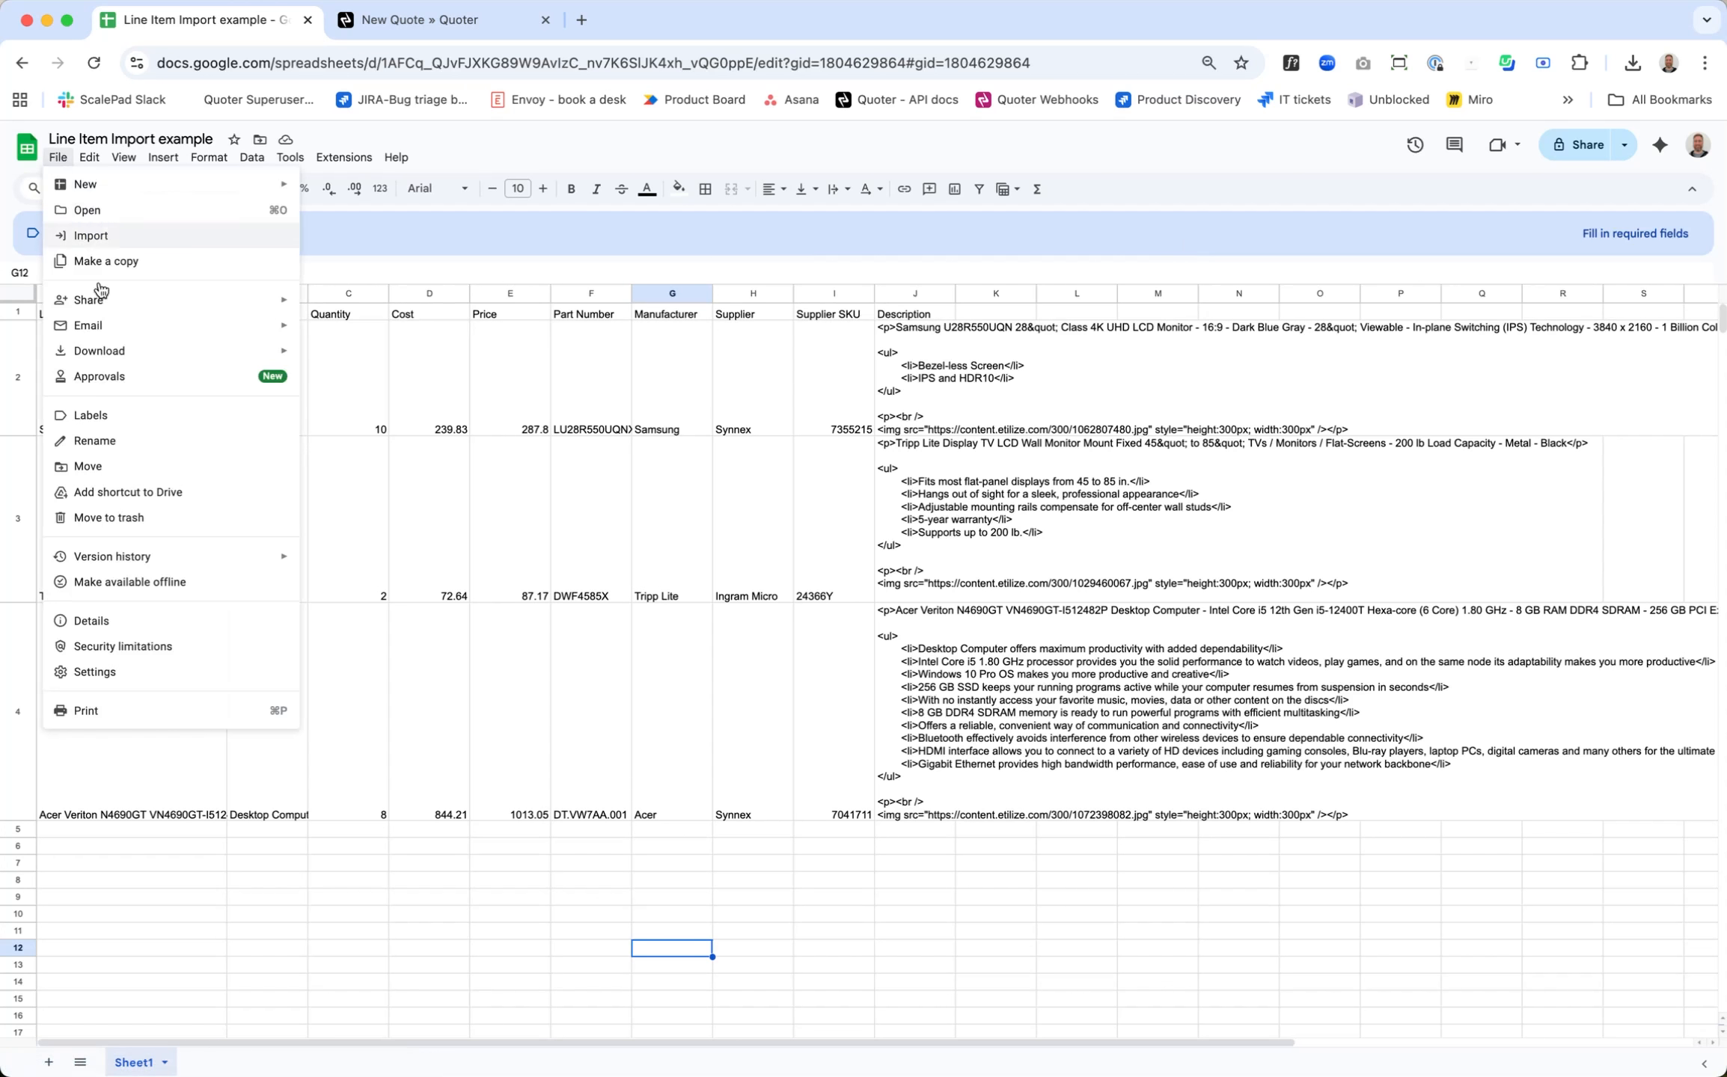
mouse_move(116, 357)
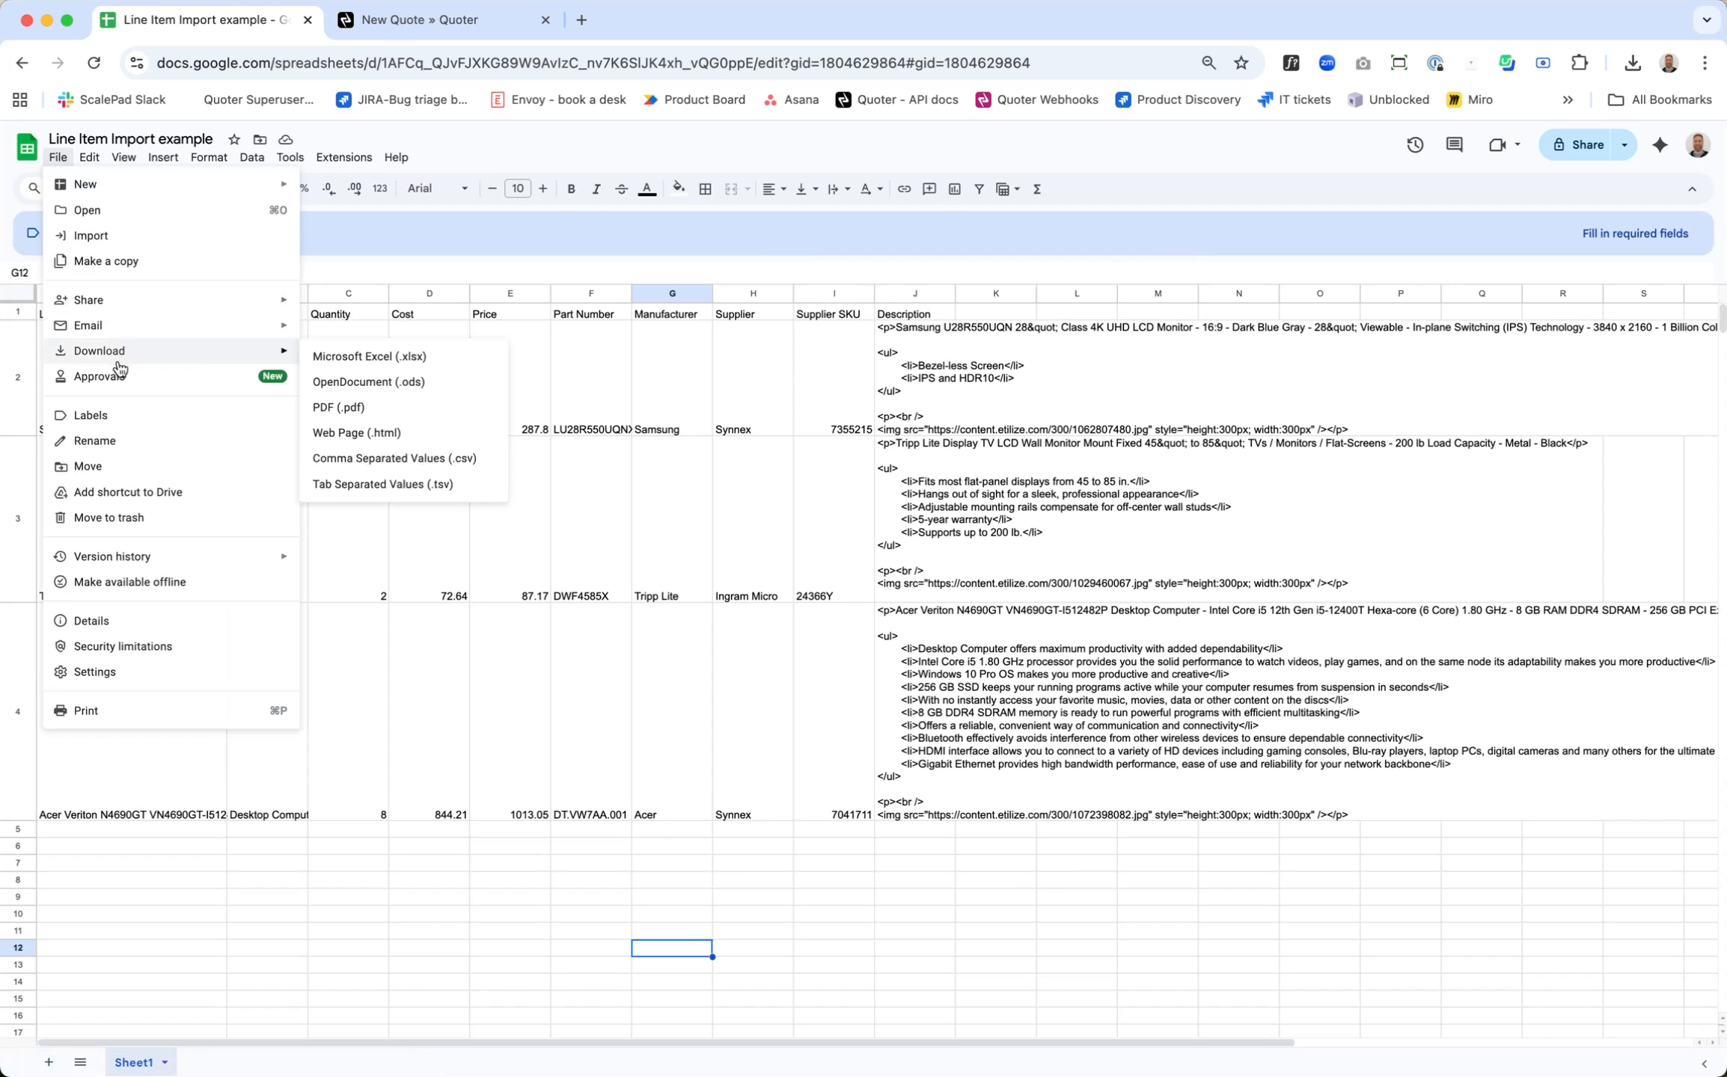
click(482, 460)
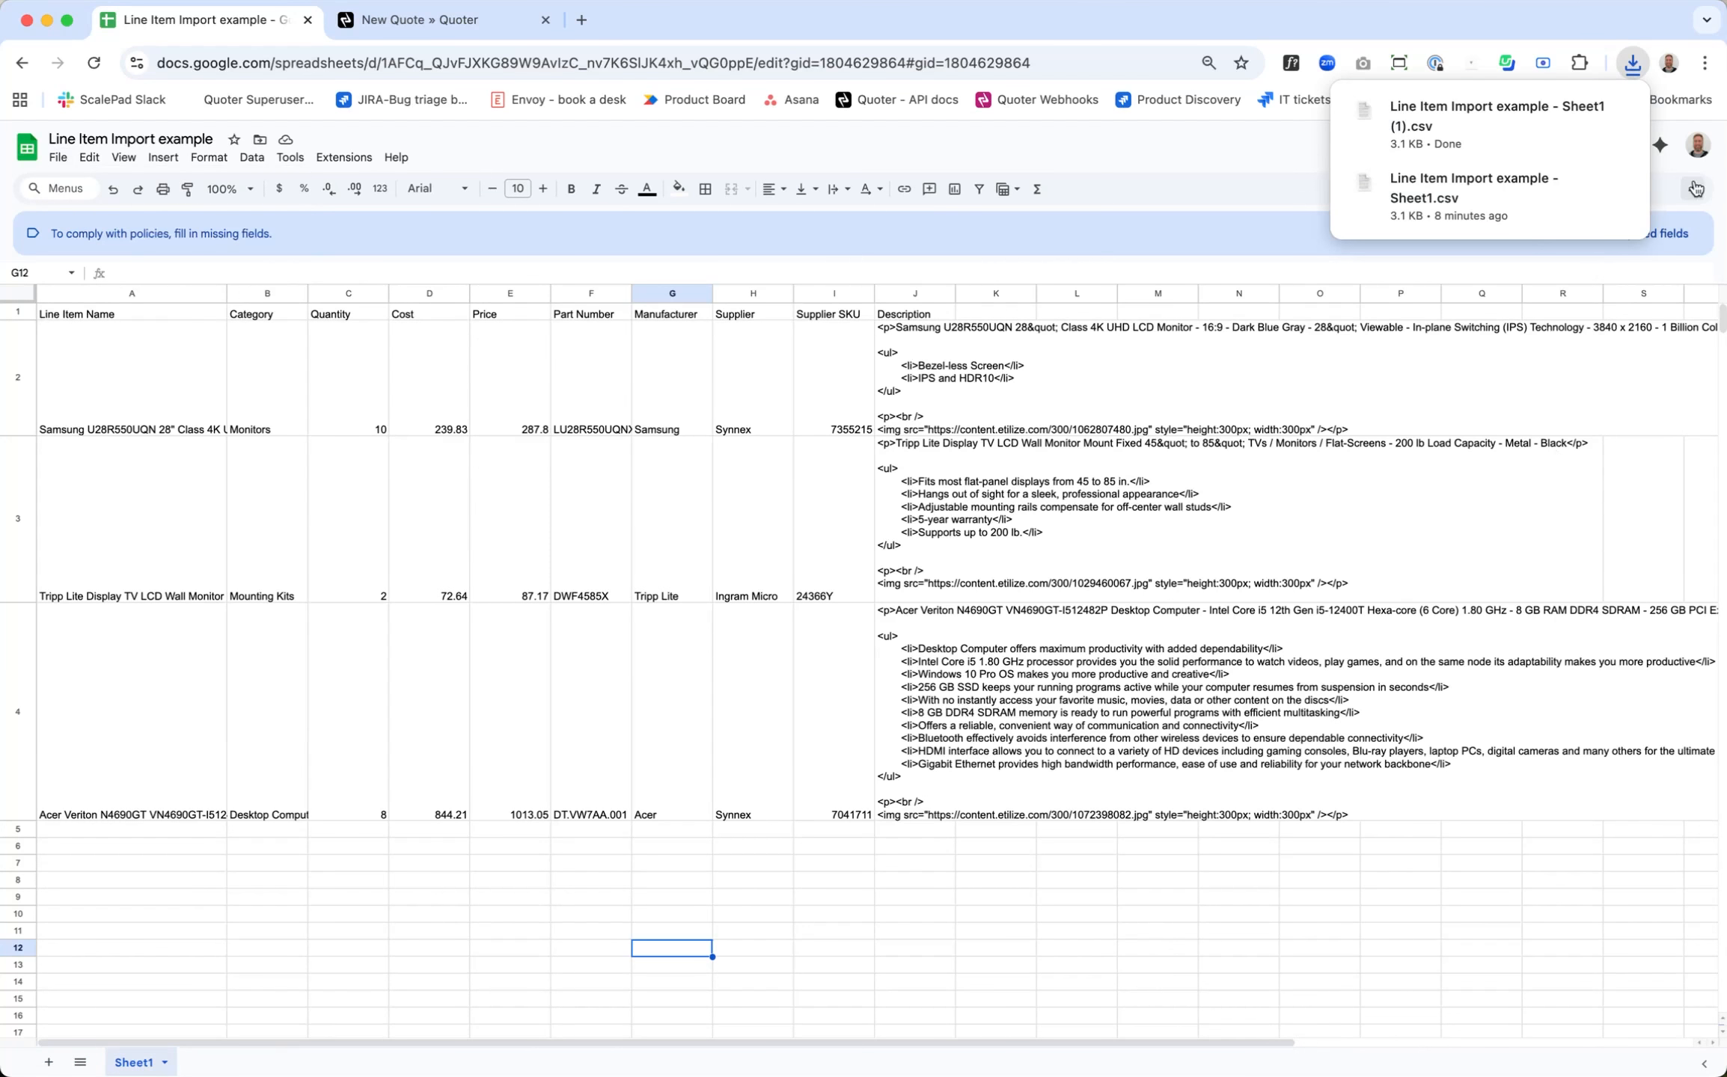
mouse_move(1569, 171)
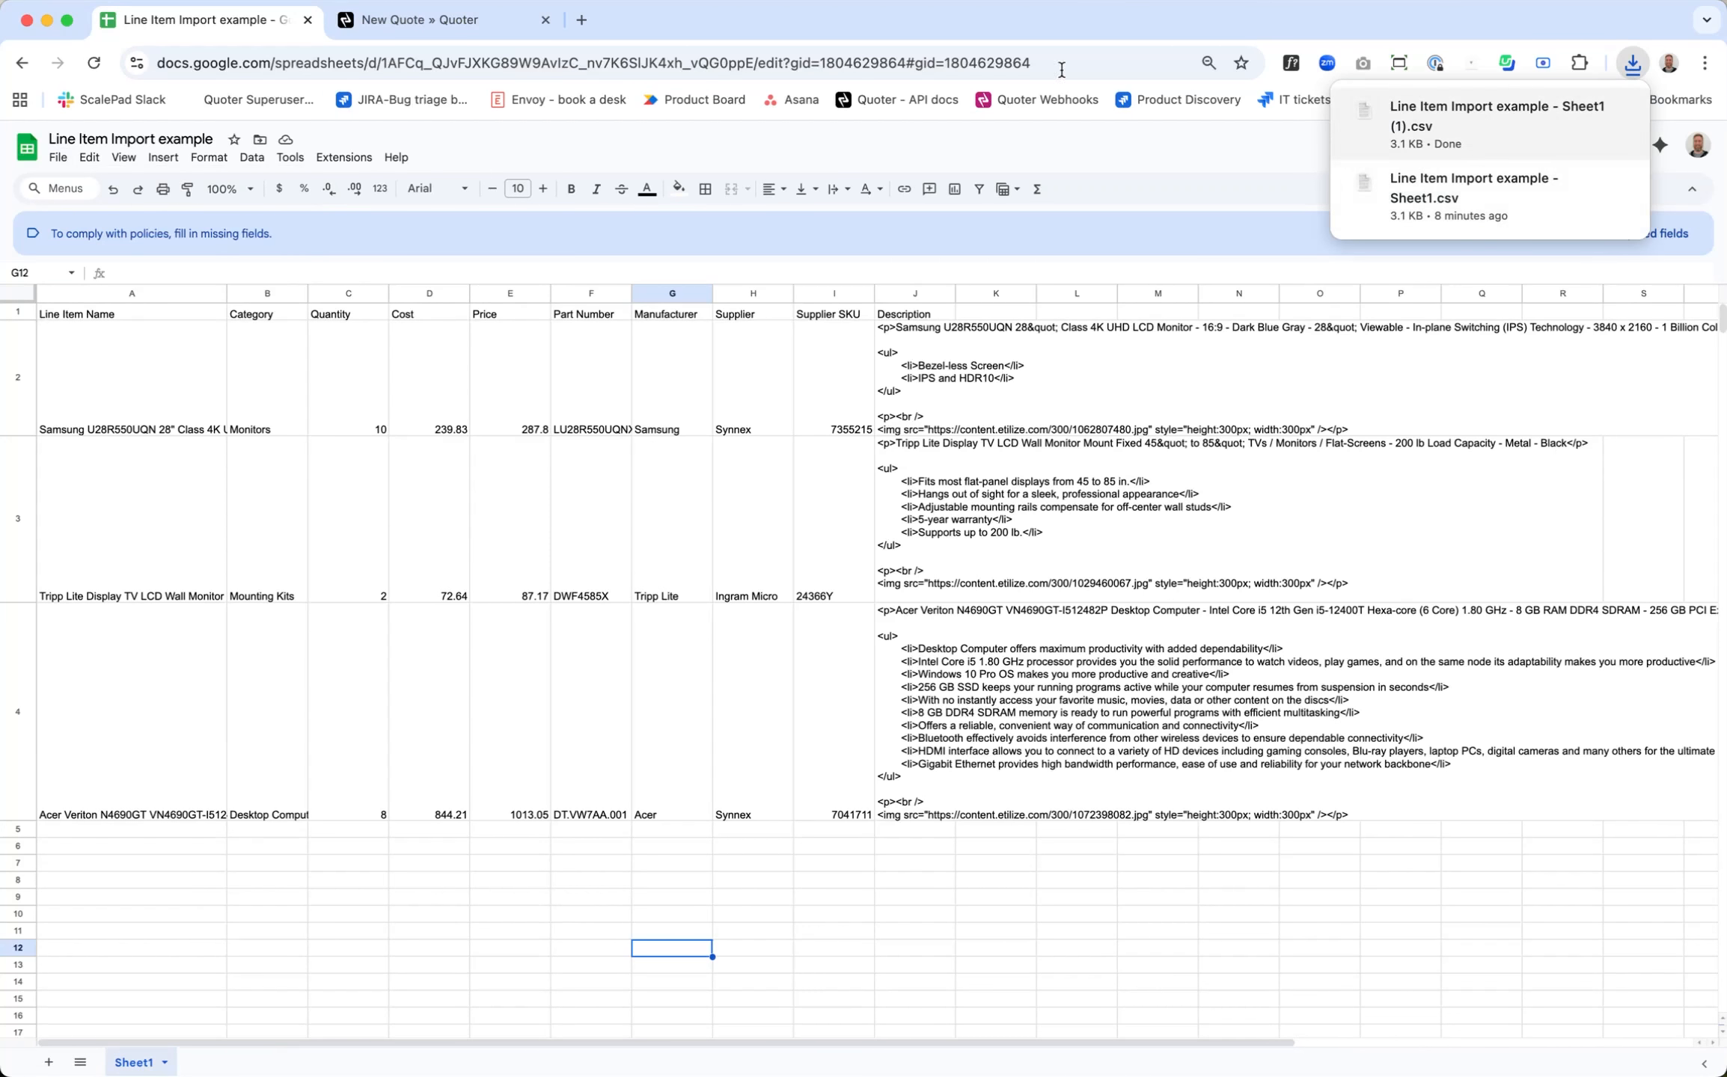
Step: Return to the new quote in Quoter and load "Line Item Import example - Sheet1 (1).csv" from Downloads for the line item import
click(465, 27)
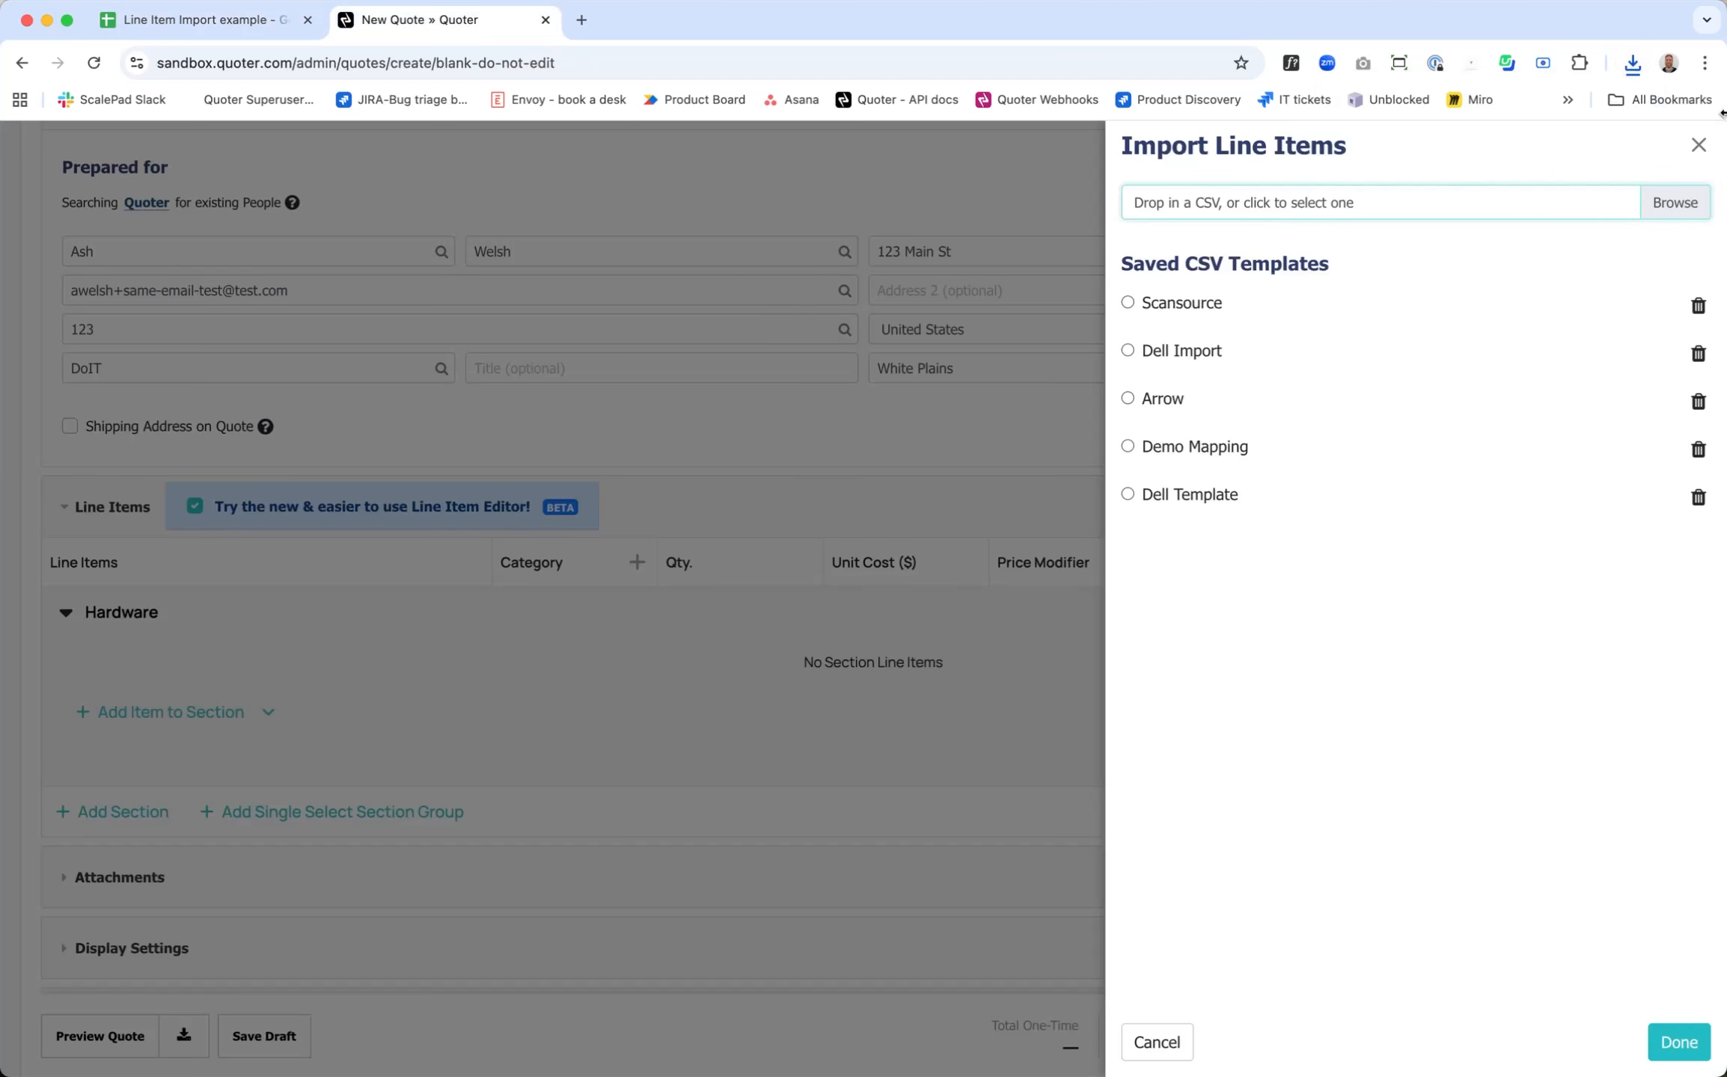
click(1674, 207)
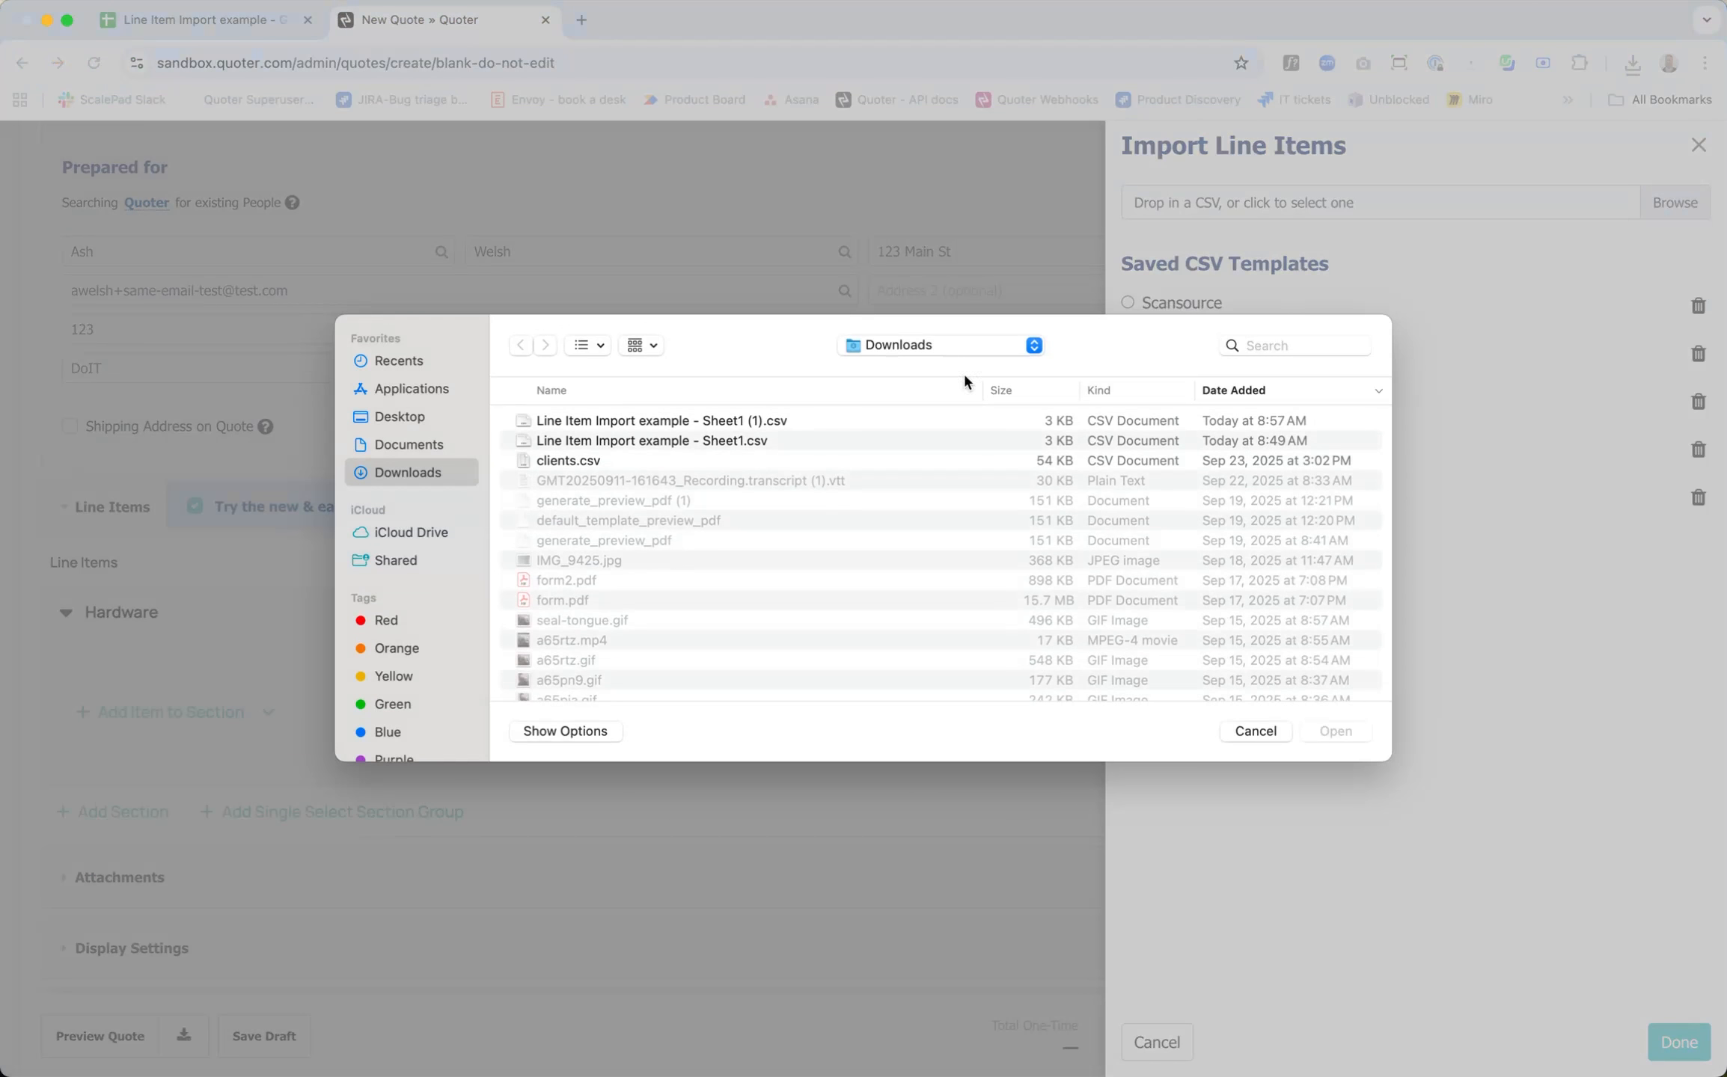
click(734, 427)
click(1354, 739)
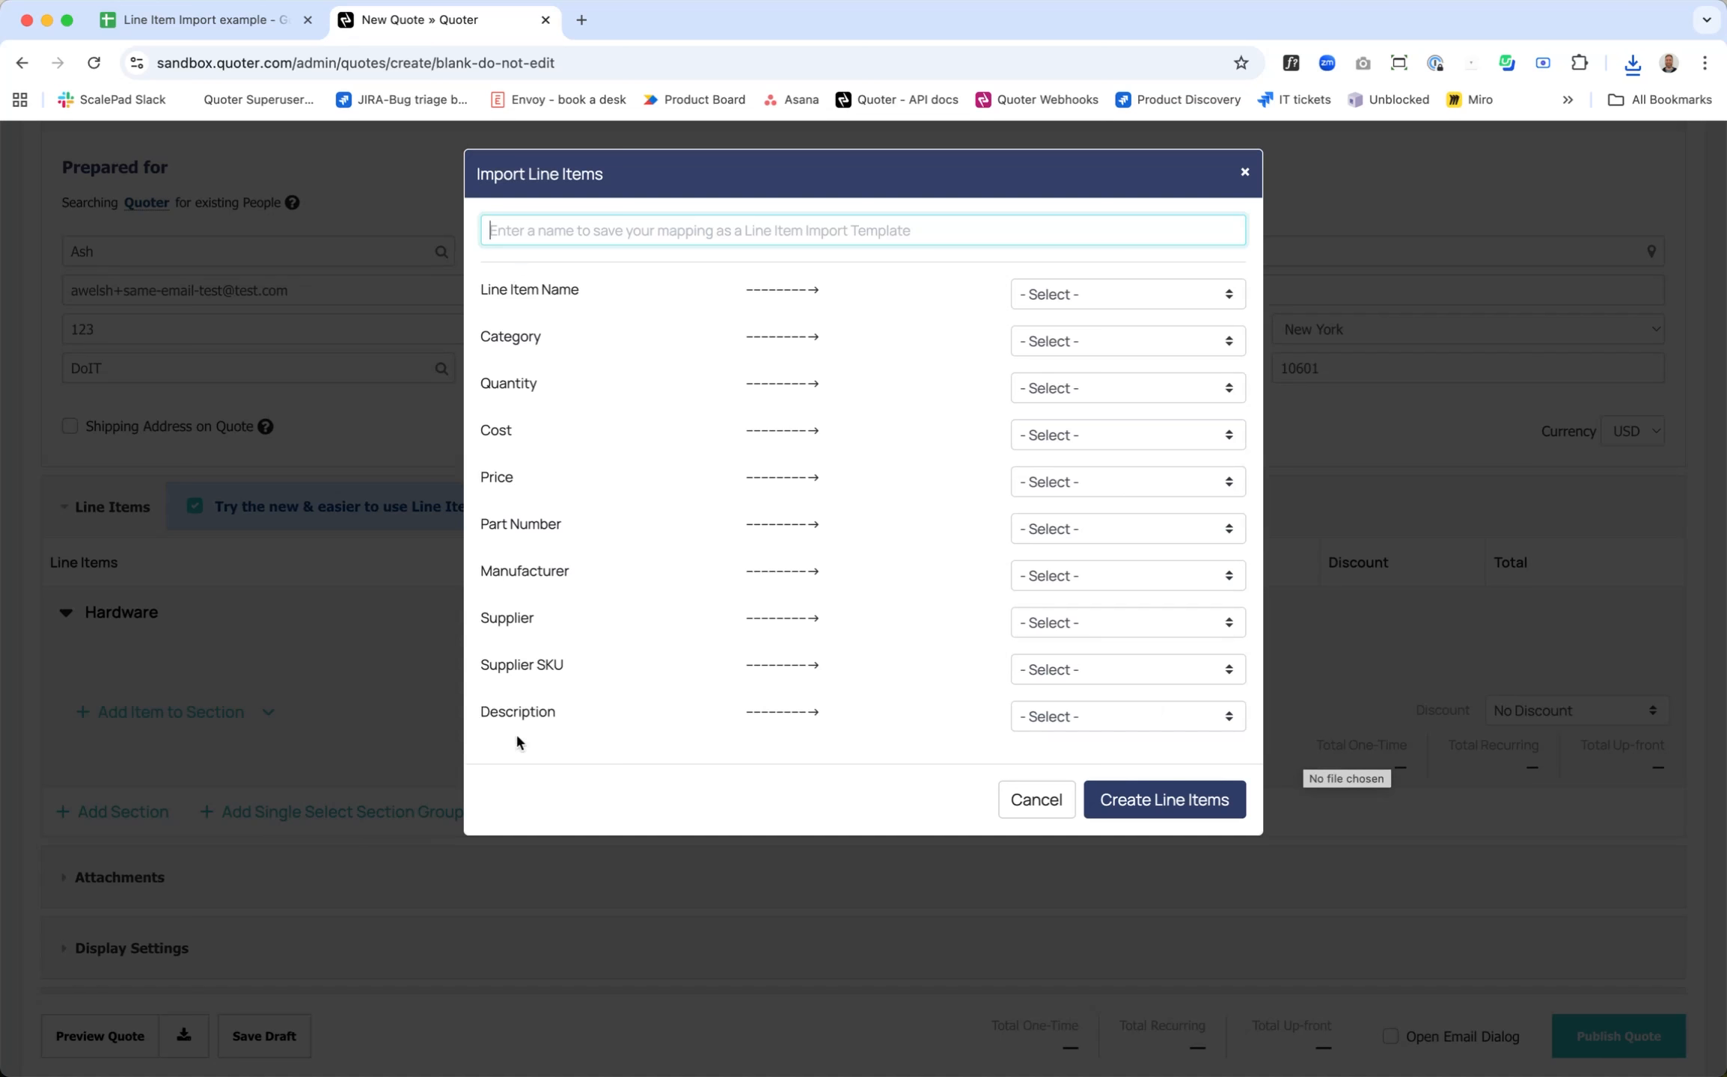
Step: Map the CSV columns Line Item Name to Name, Category to Category, Quantity to Quantity and Cost to Unit Cost
click(1134, 294)
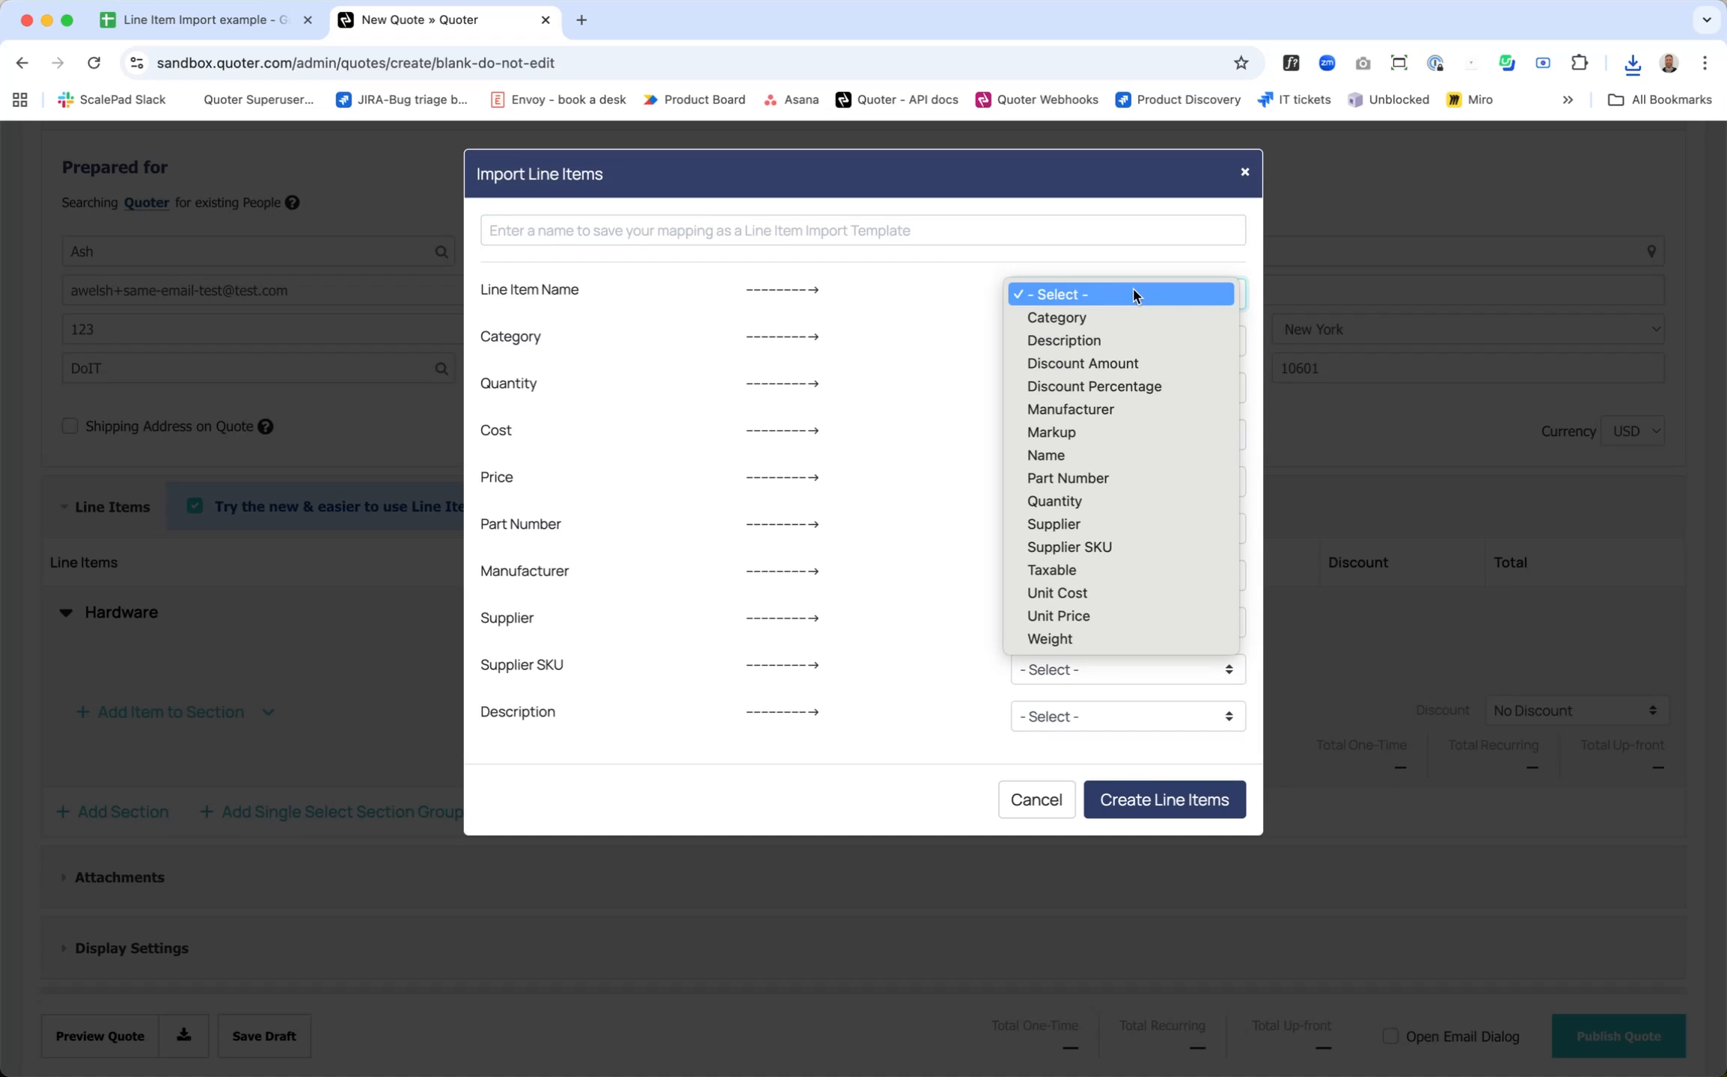
click(1121, 455)
click(1127, 337)
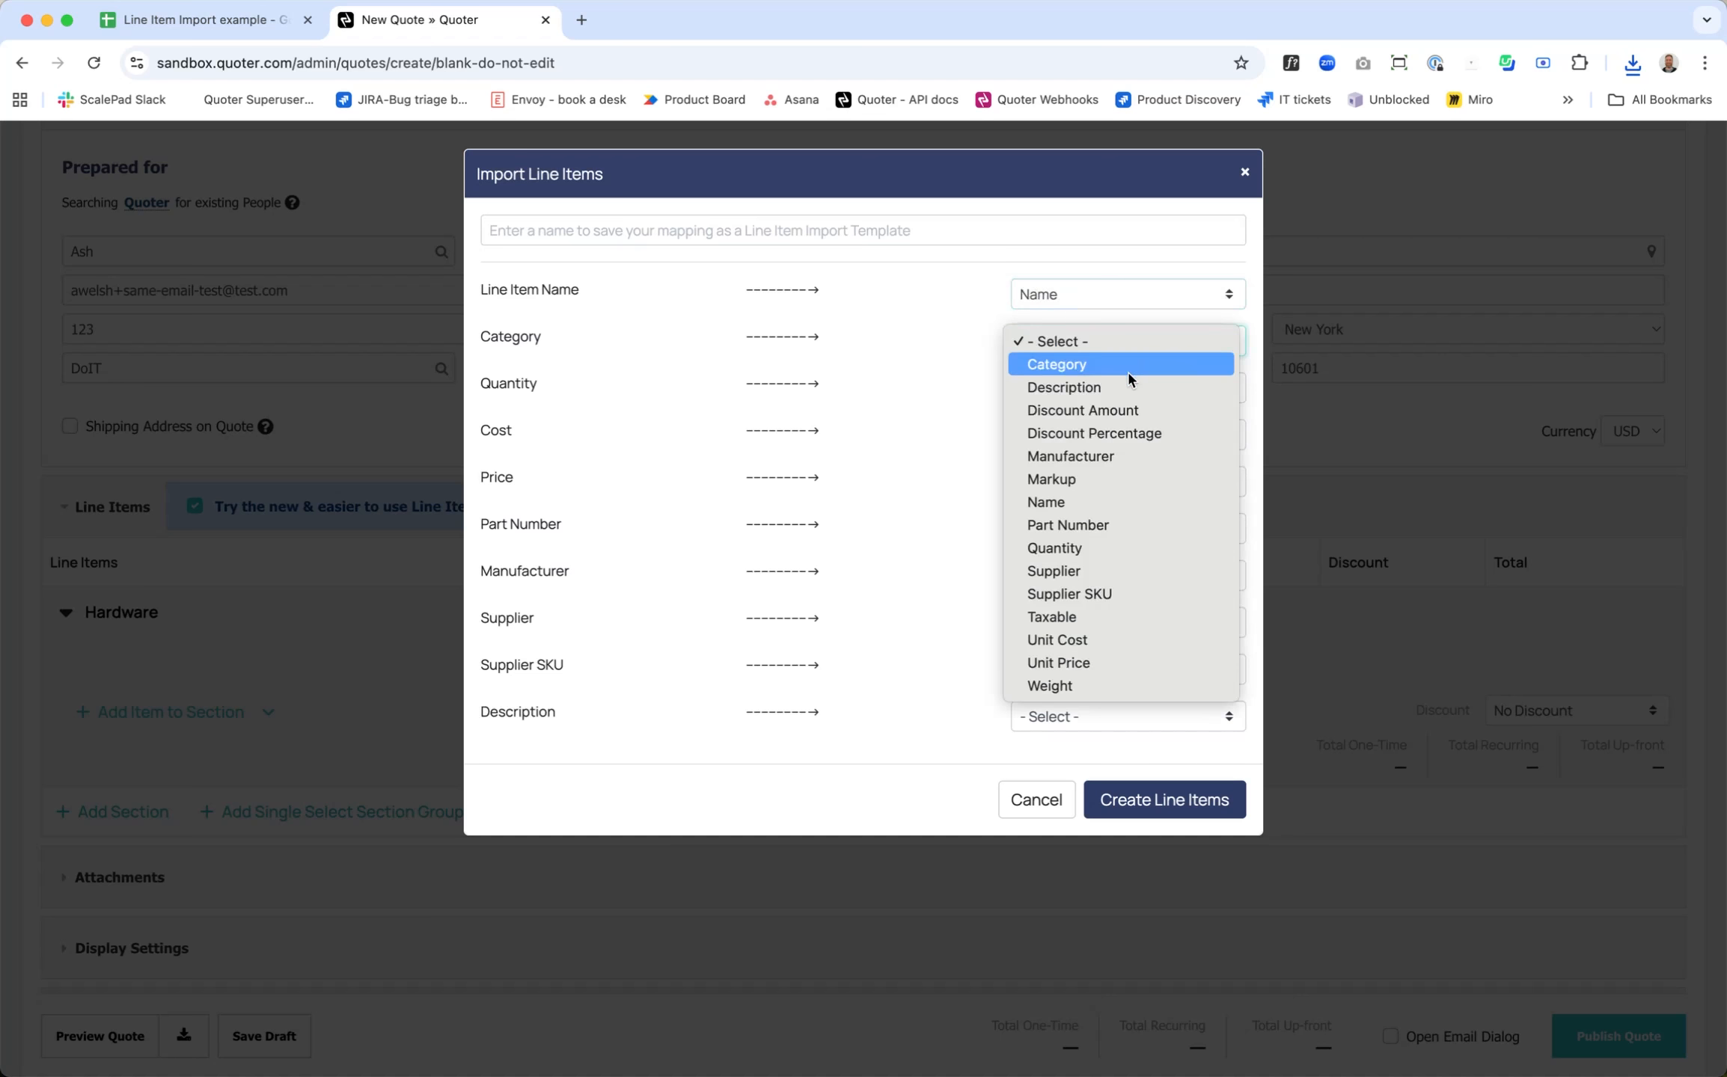
click(1125, 366)
click(1097, 385)
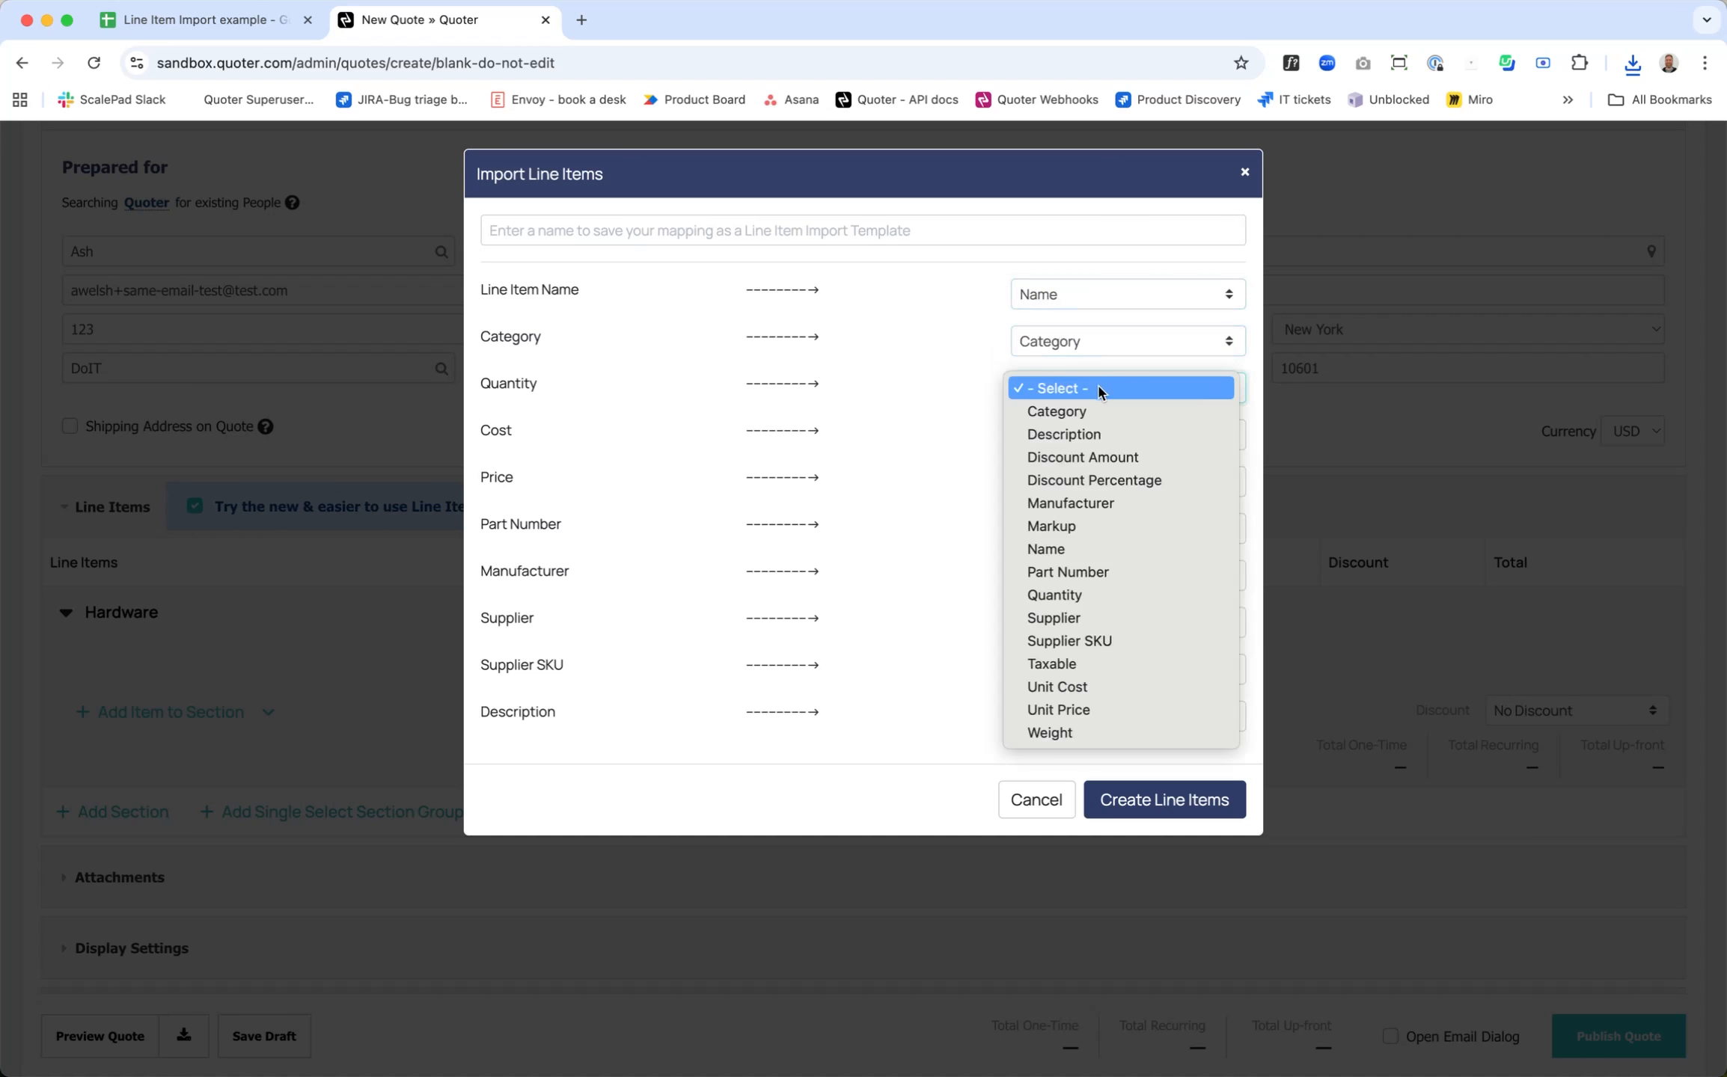
click(1116, 598)
click(1091, 433)
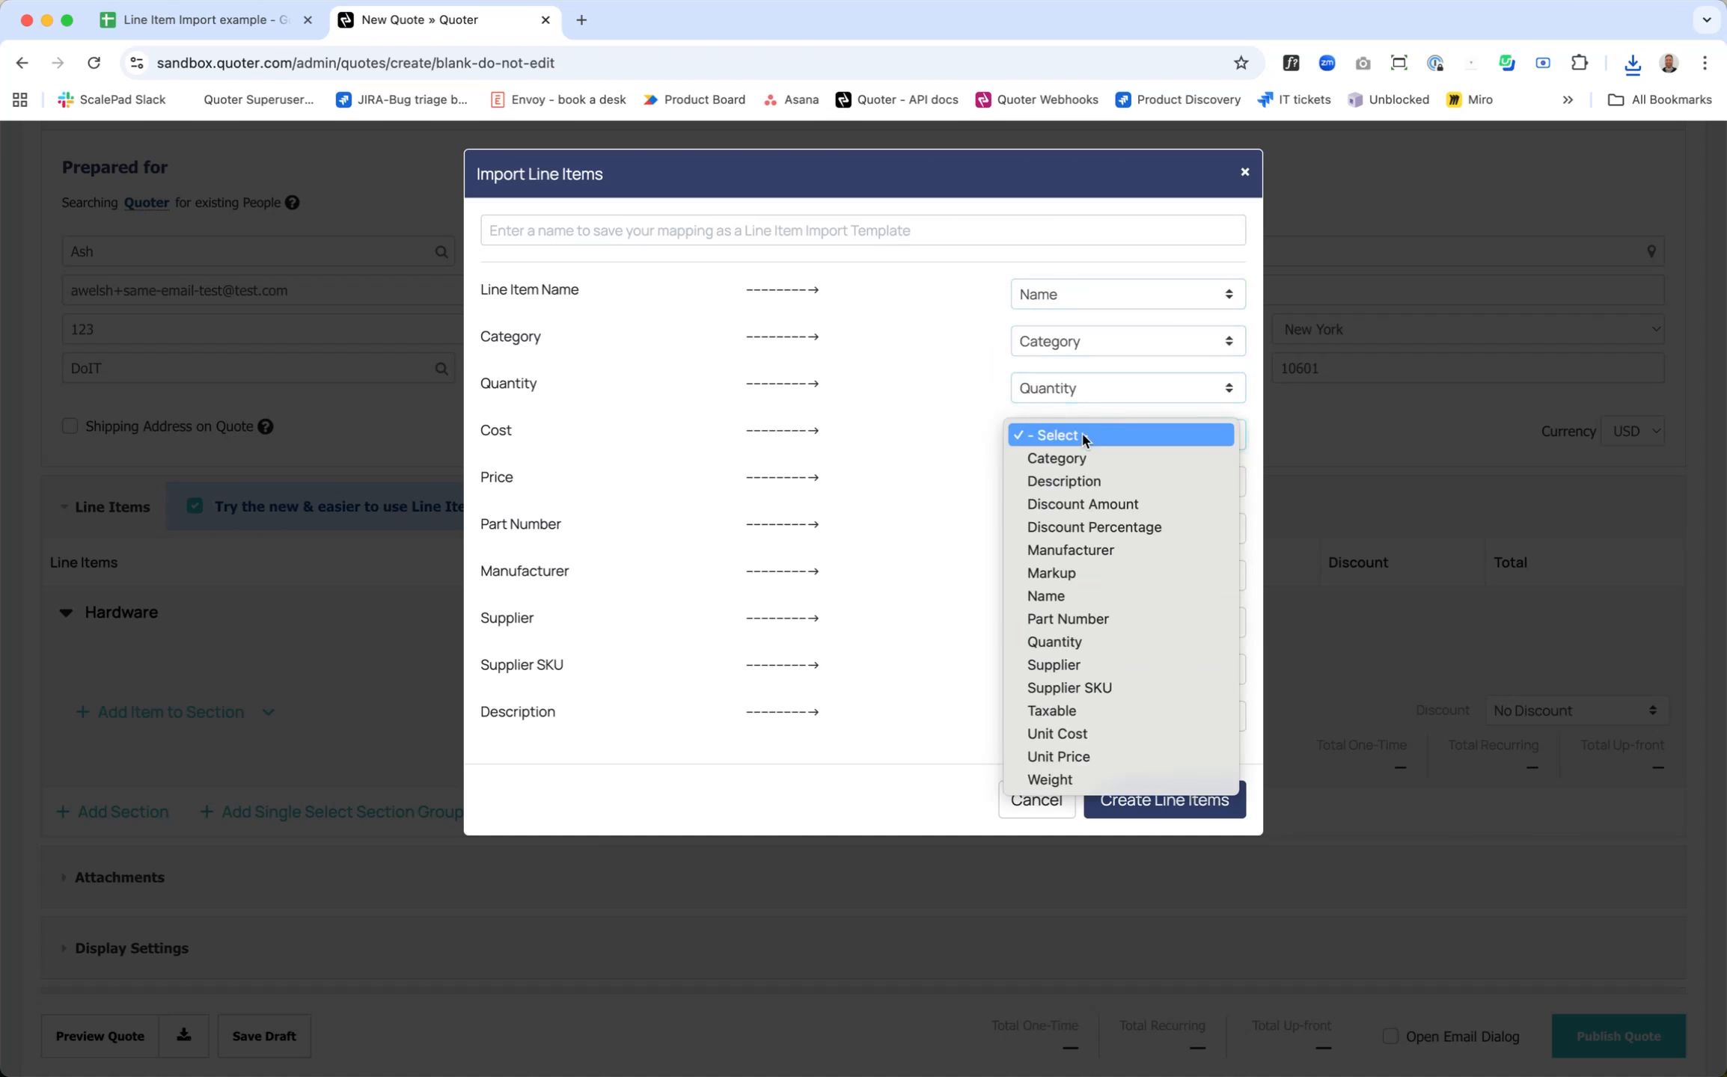
click(1088, 733)
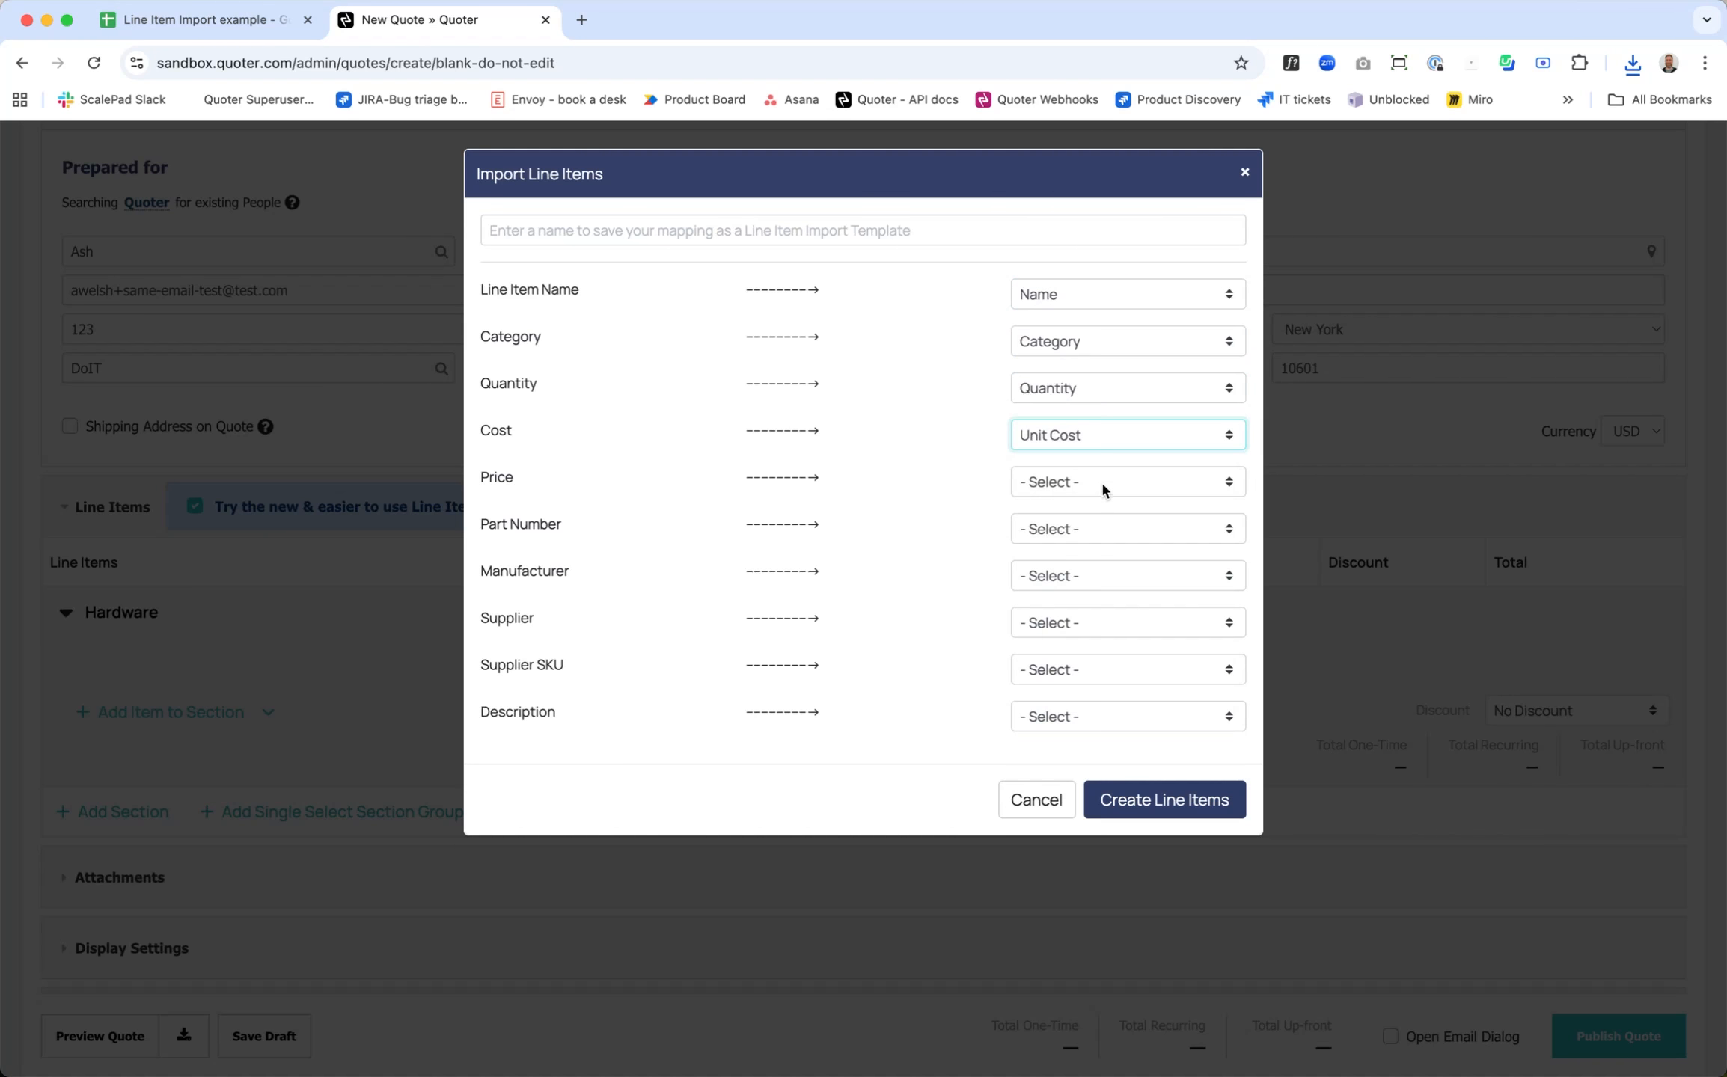
Step: Map the CSV columns Price to Unit Price, Part Number to Part Number and Manufacturer to Manufacturer
click(1102, 485)
click(1100, 802)
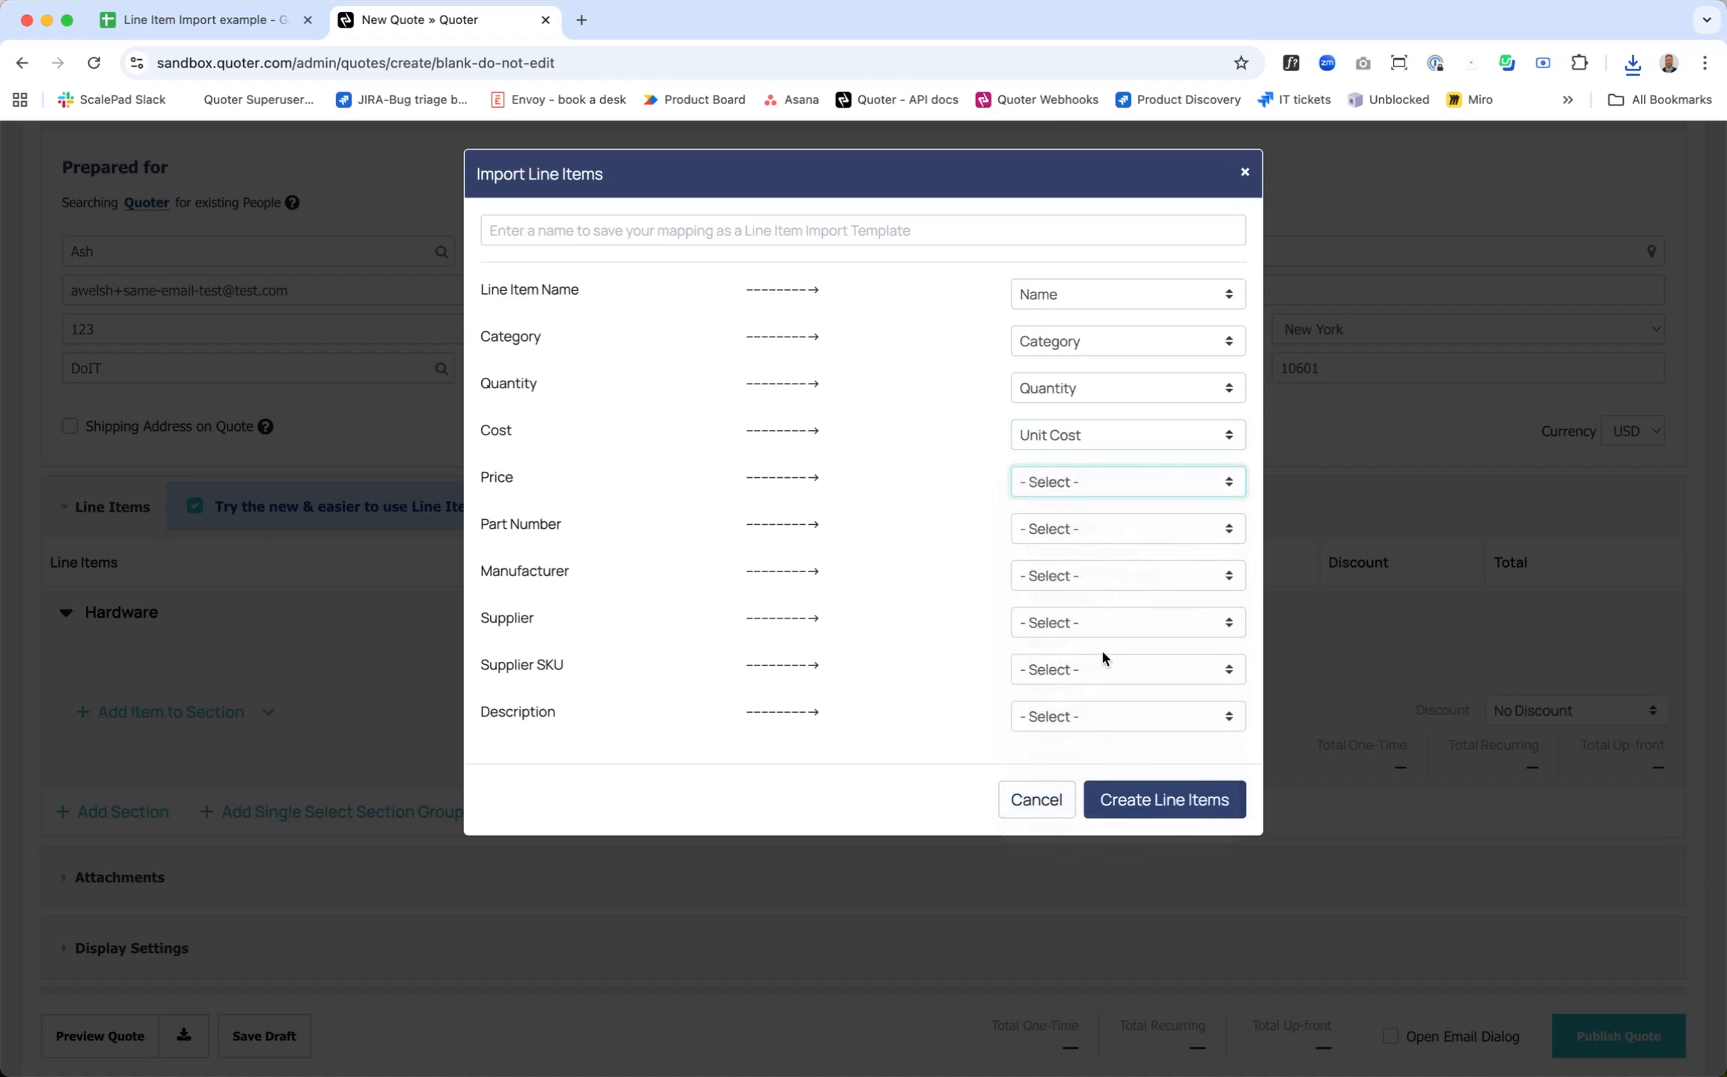
click(1077, 524)
click(1145, 709)
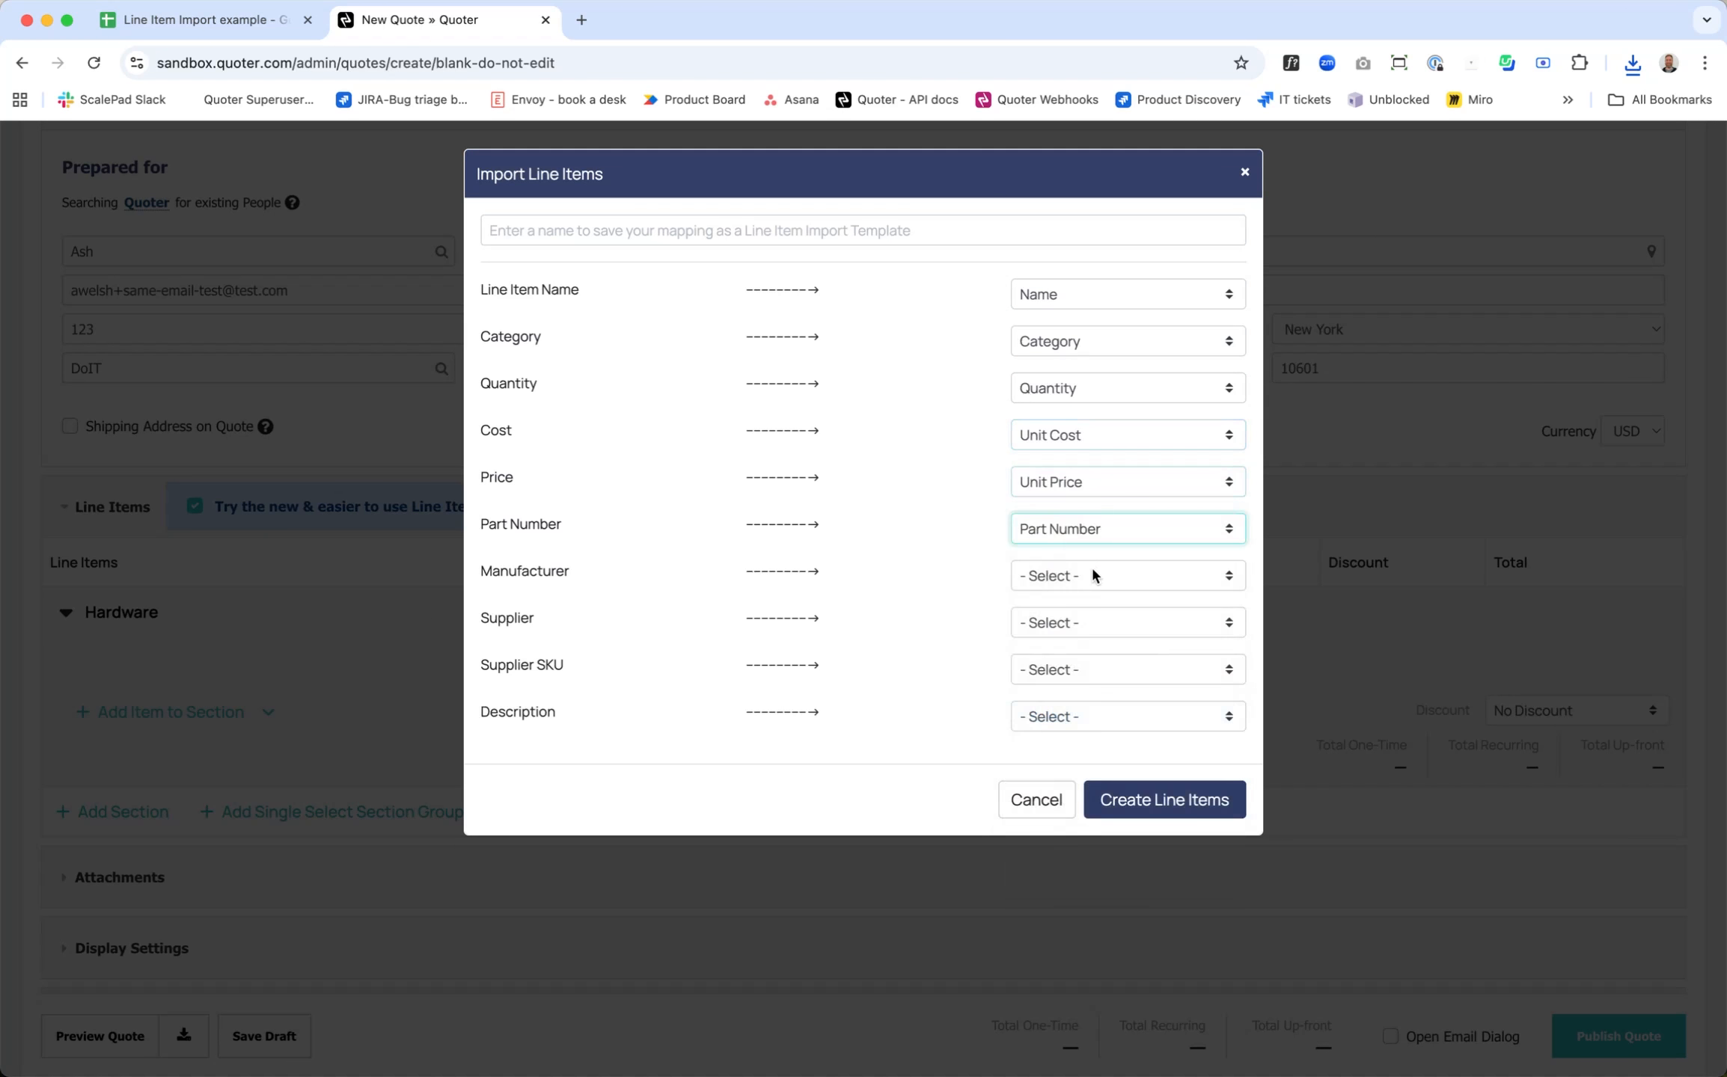
click(1093, 572)
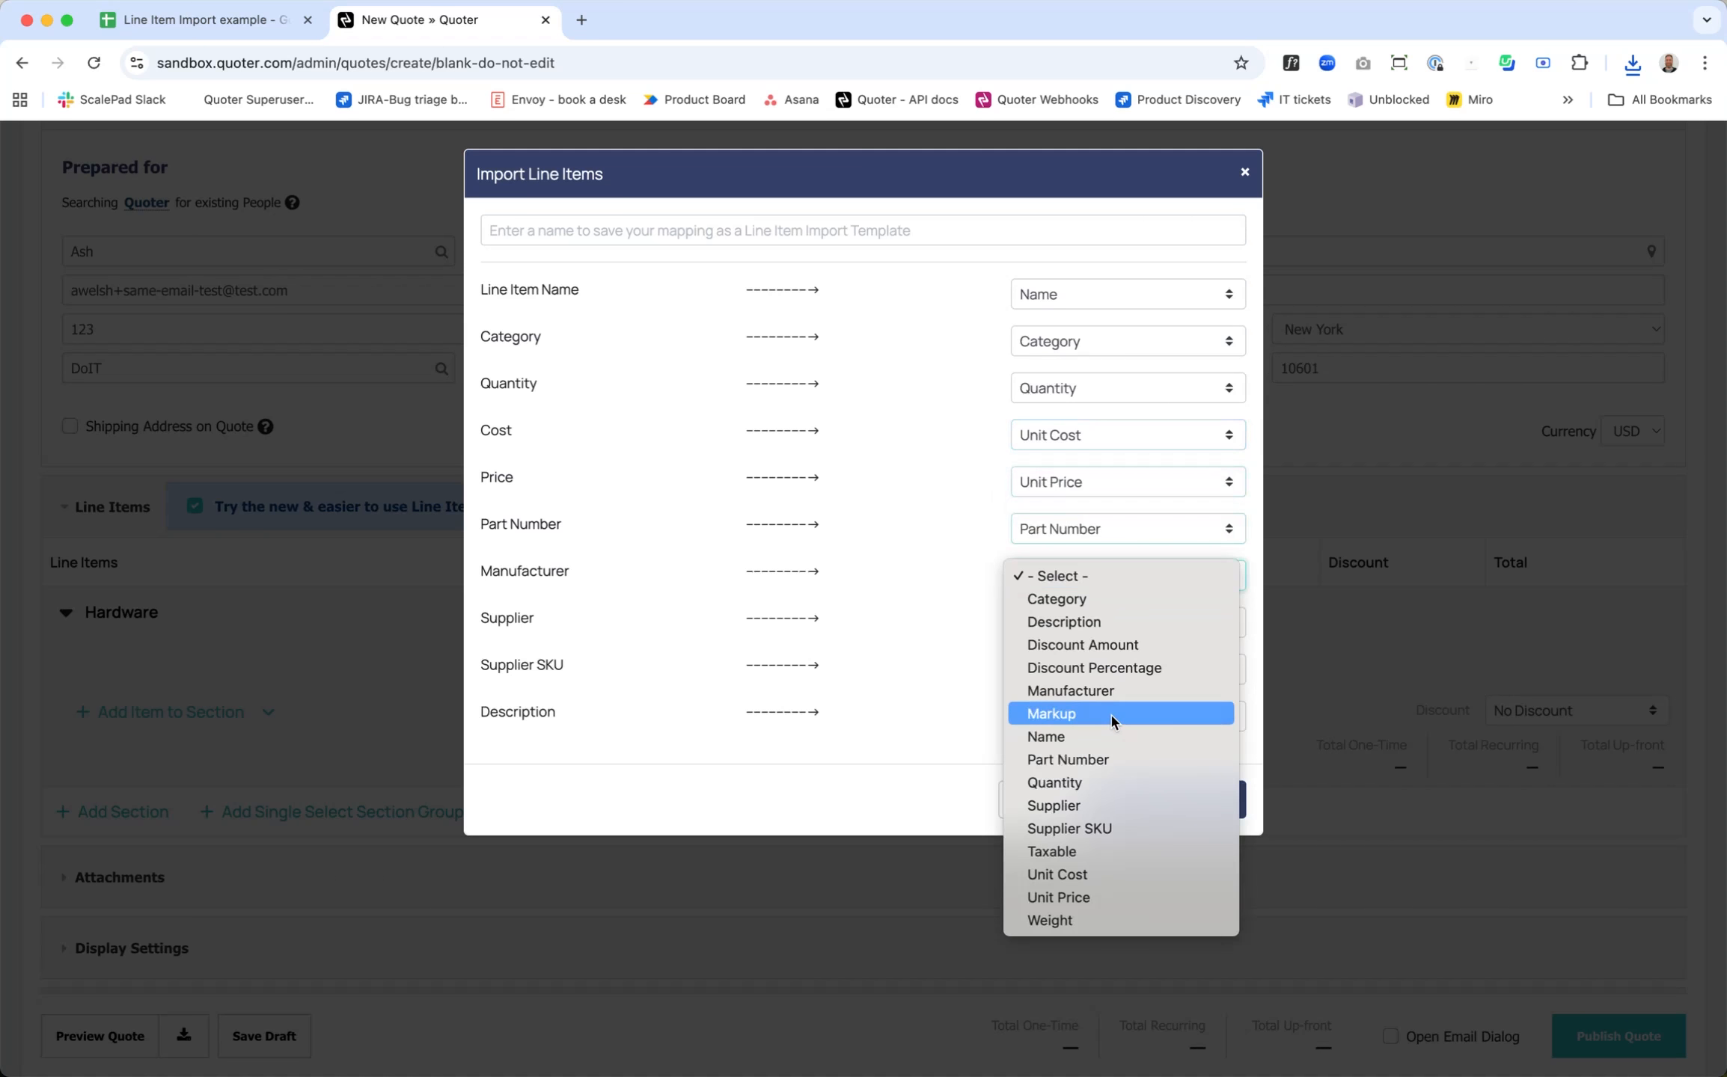
click(1112, 692)
Step: Map the Supplier, Supplier SKU and Description columns to the fields of the same names and create the line items
click(1074, 629)
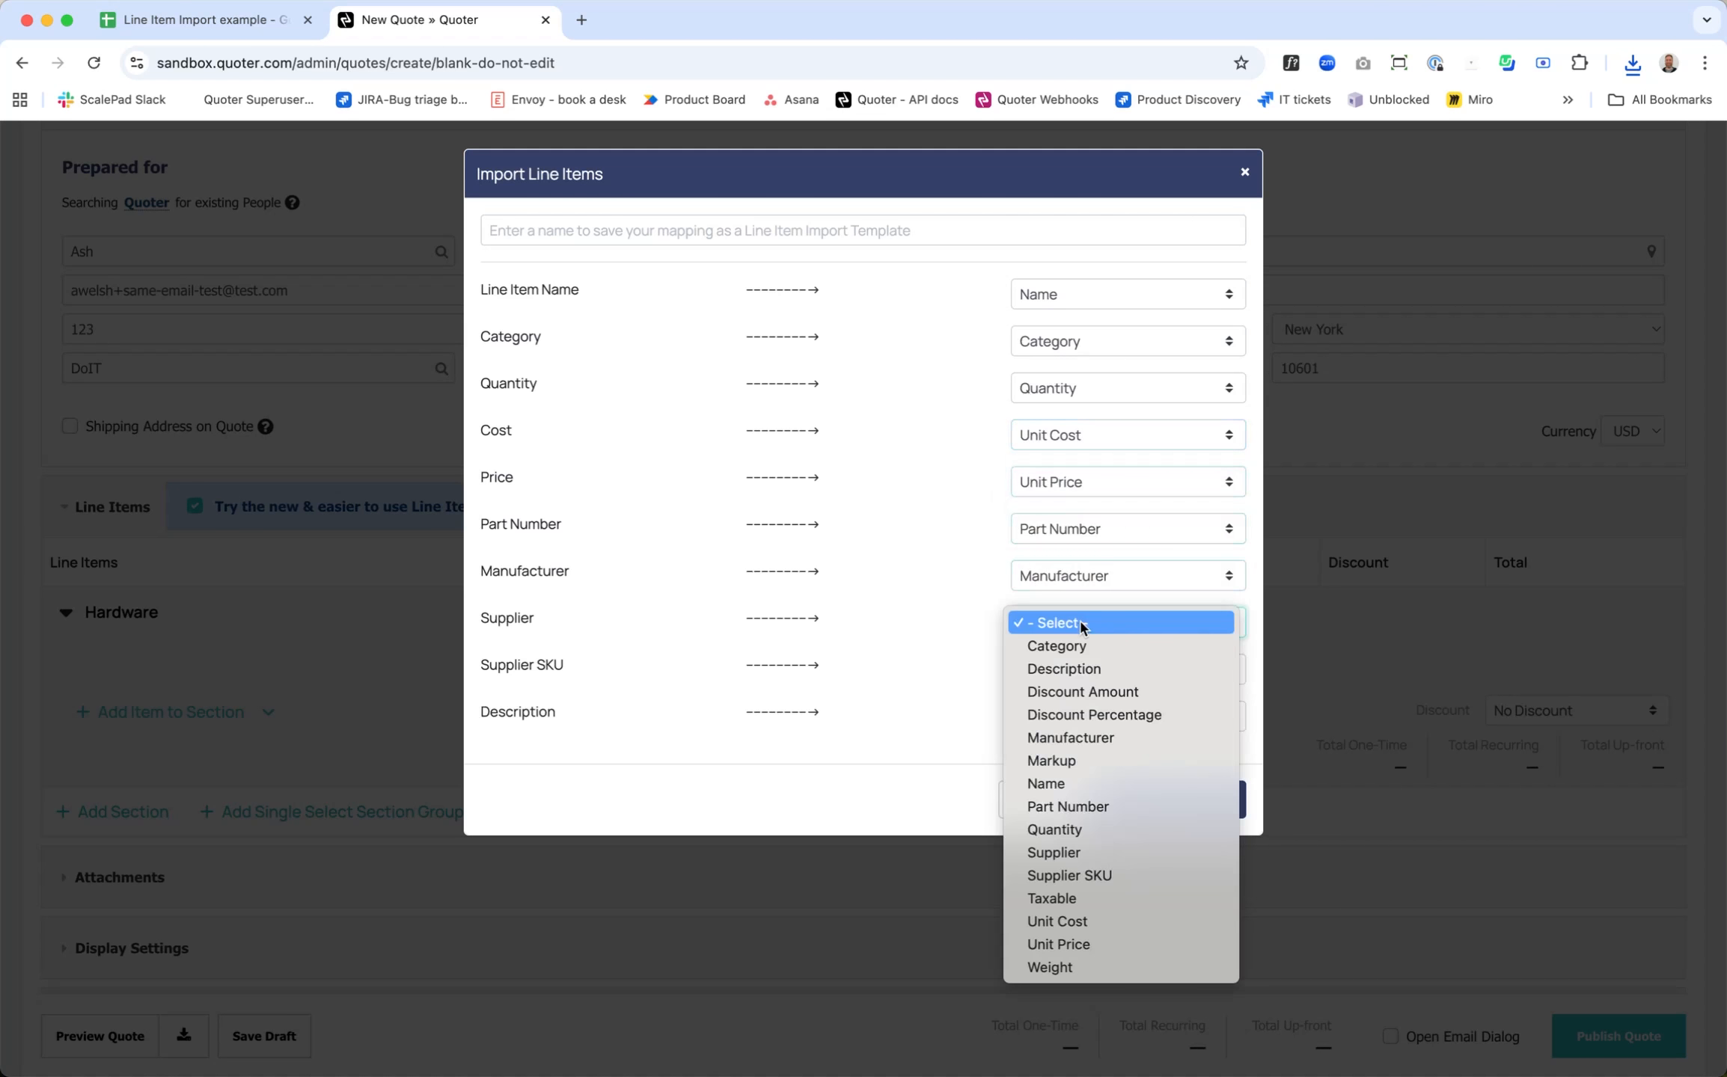
click(1120, 861)
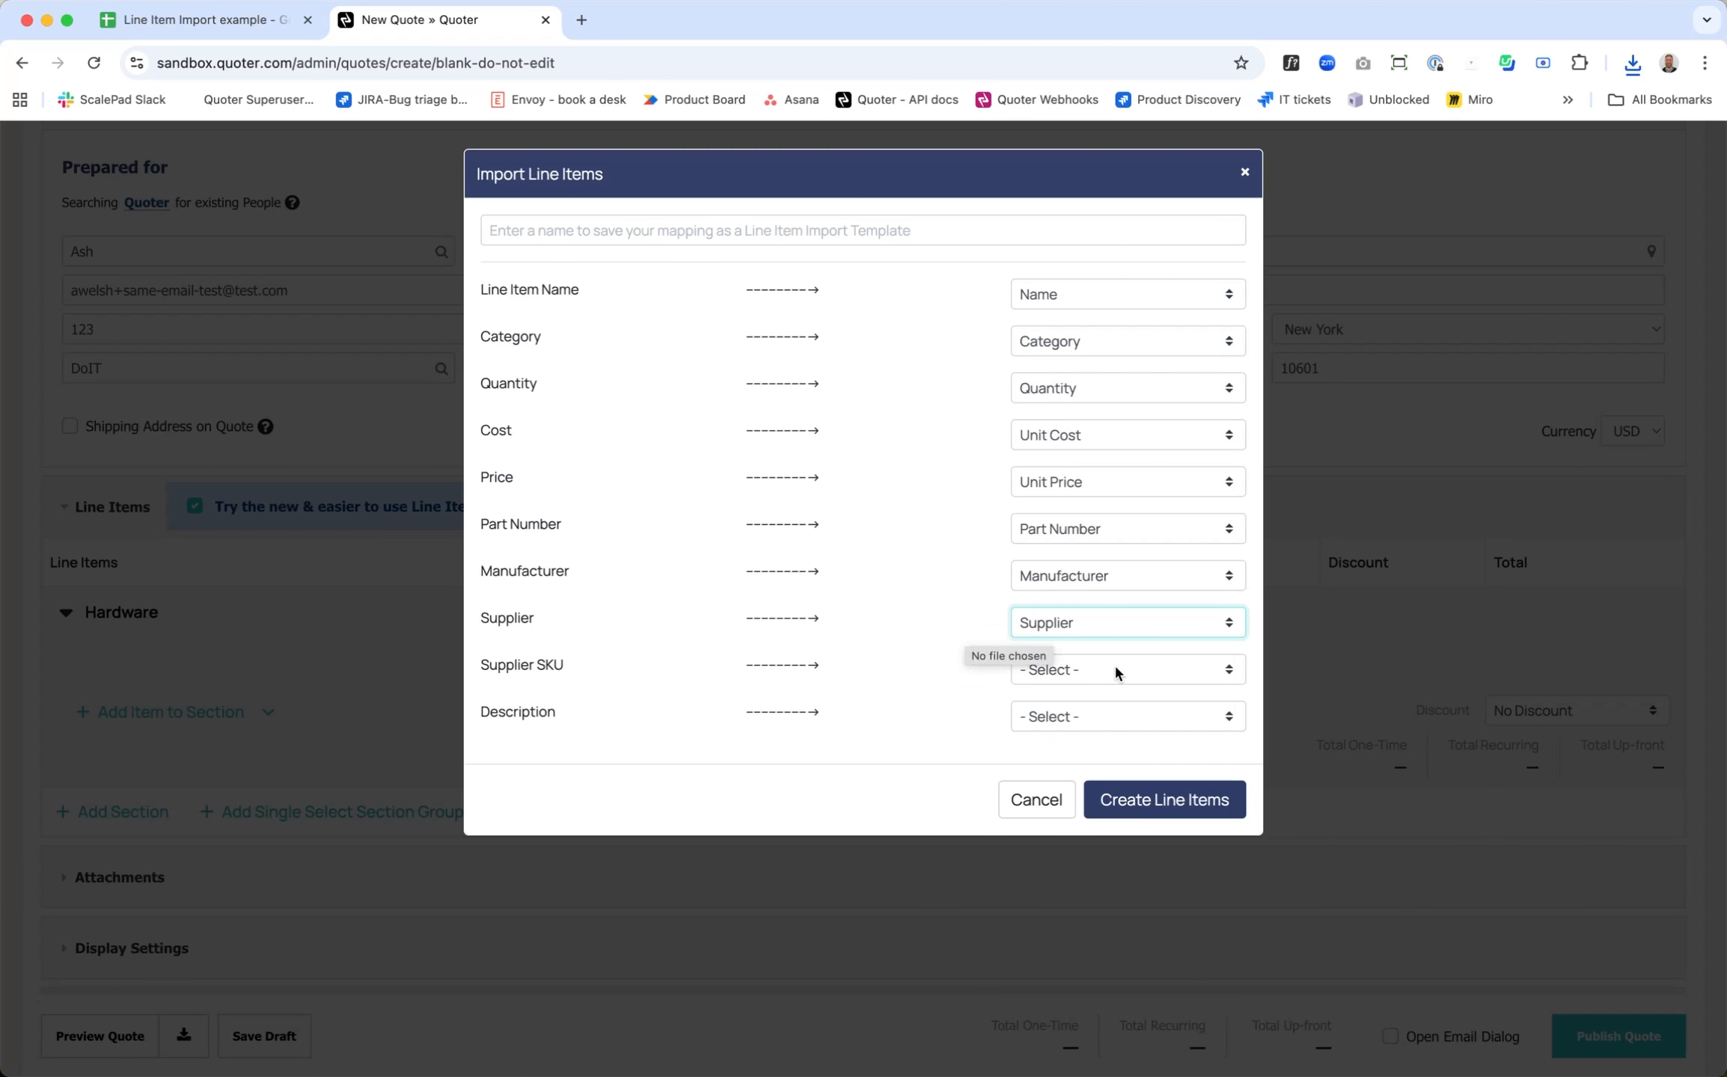
click(1143, 670)
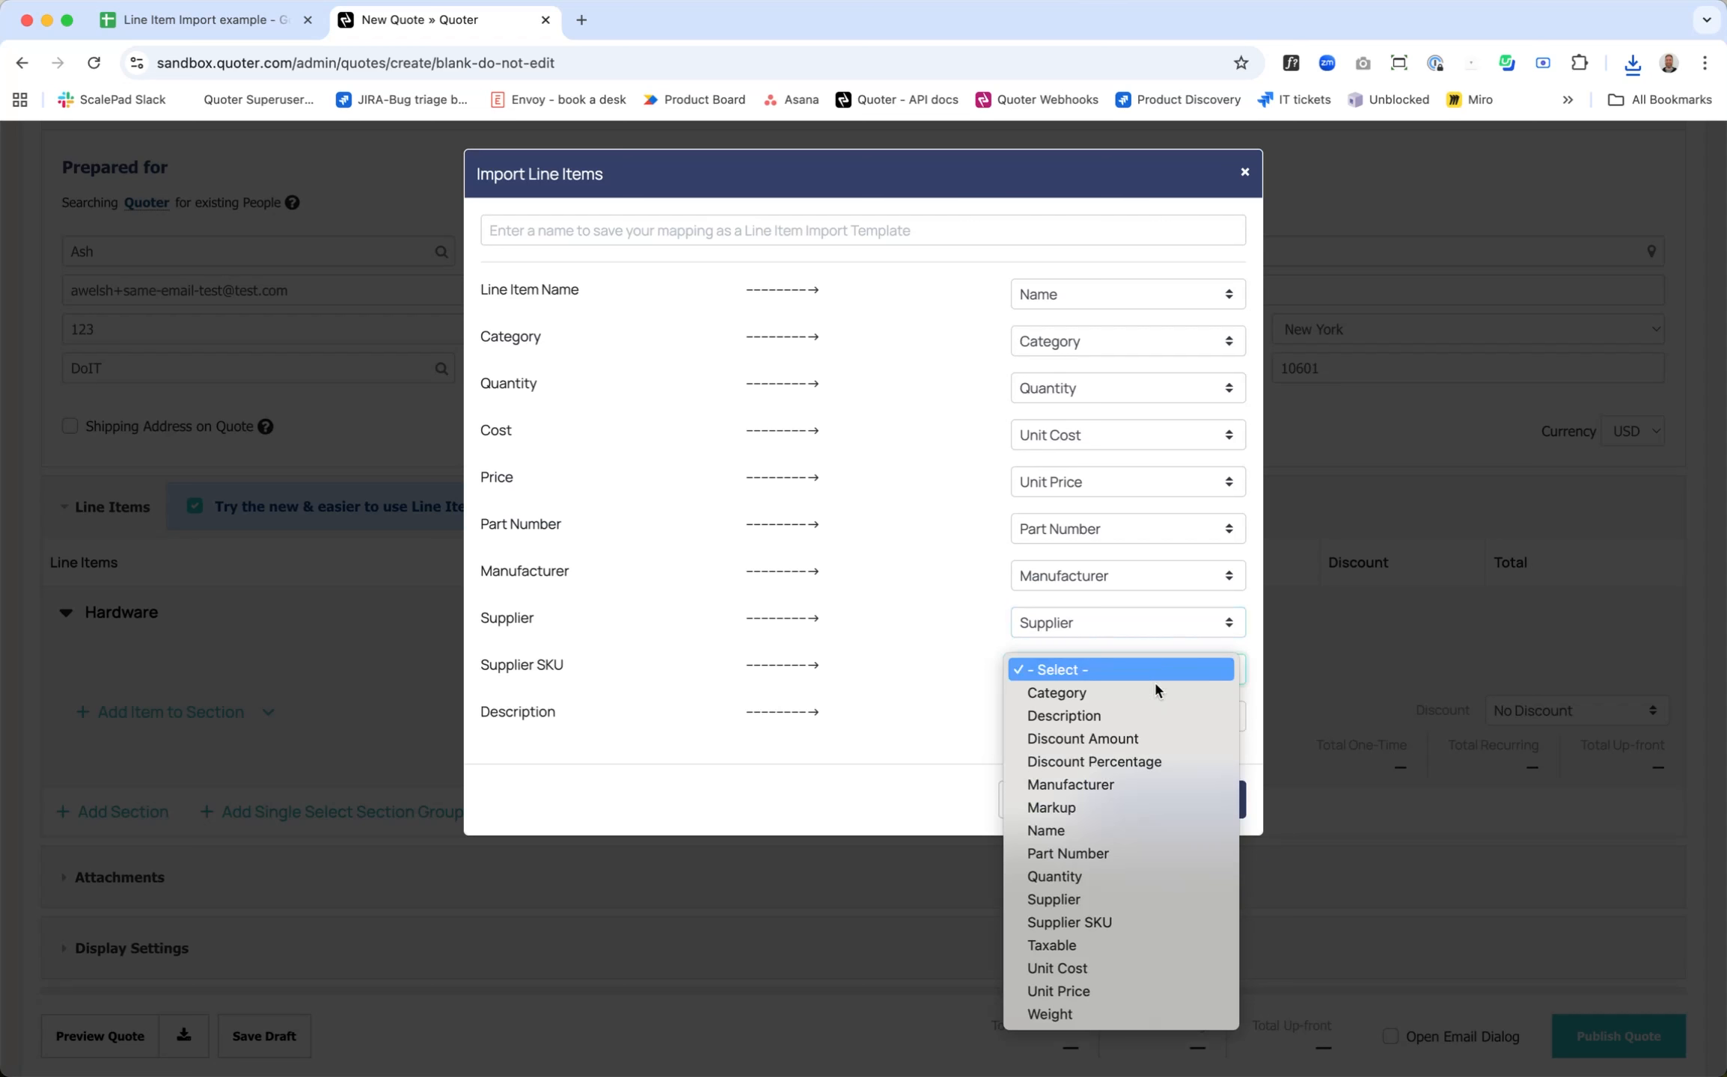
click(1124, 922)
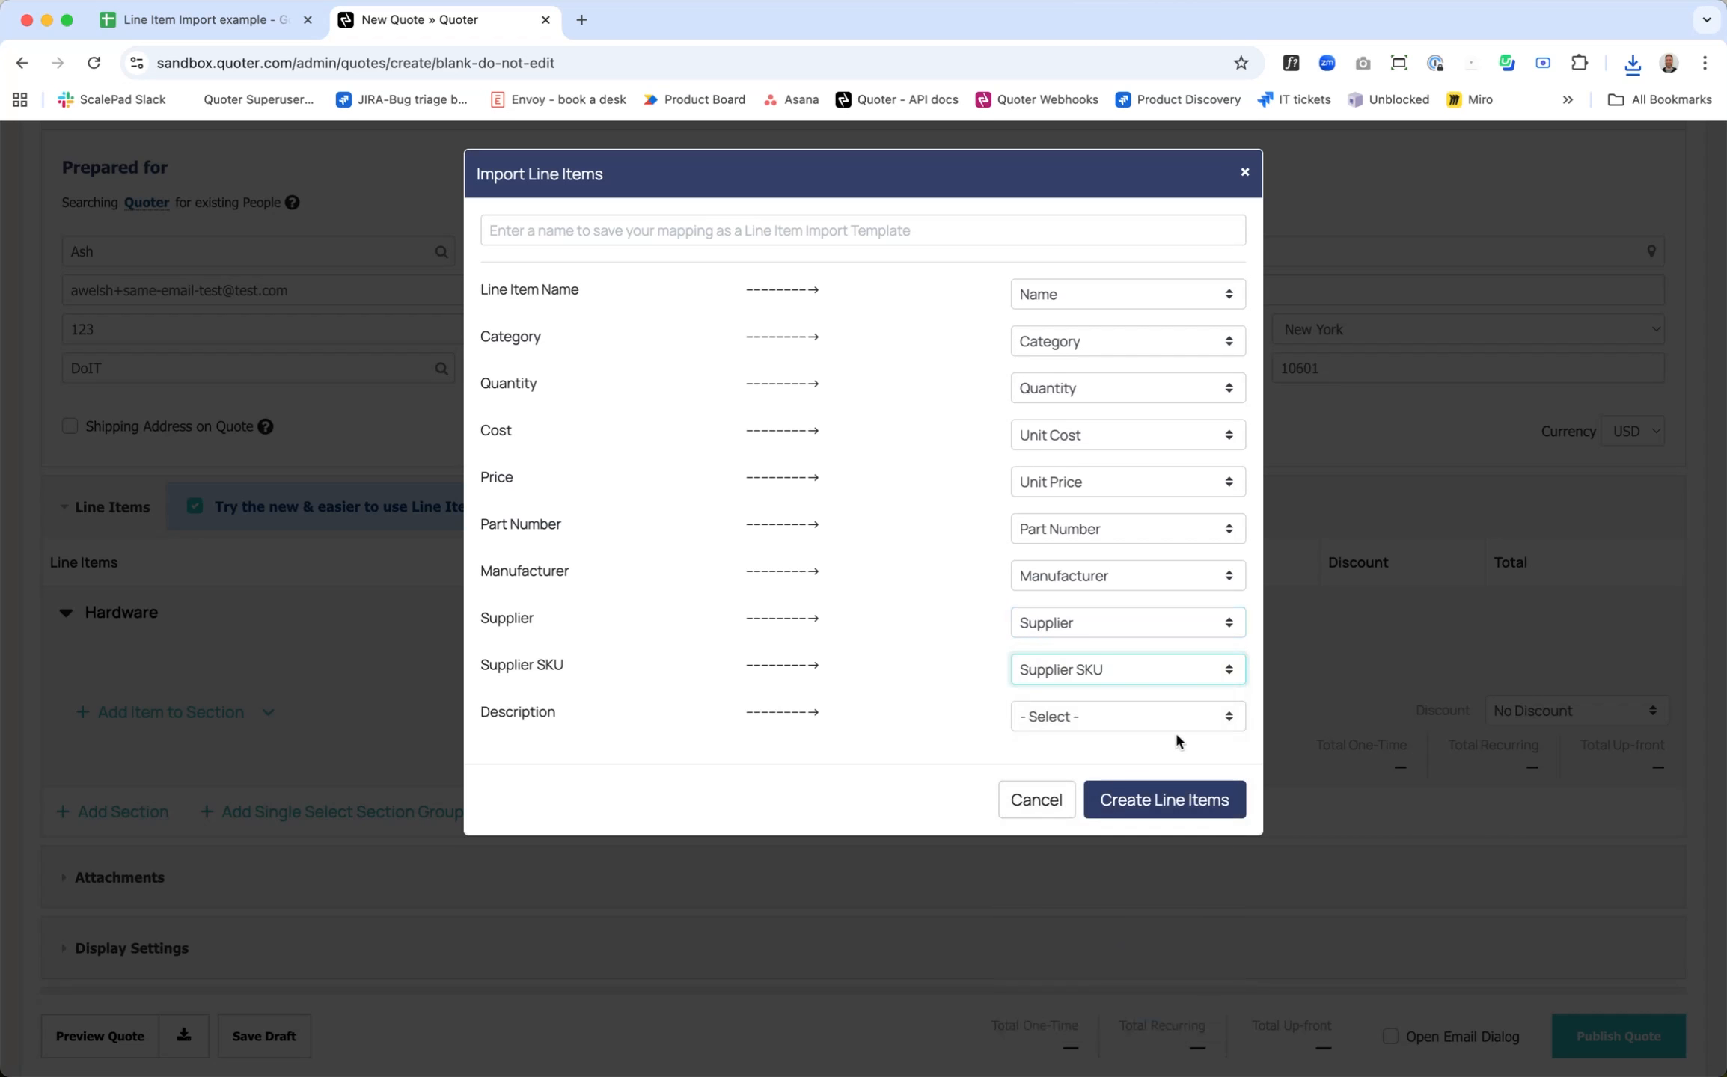
click(1187, 716)
click(1048, 754)
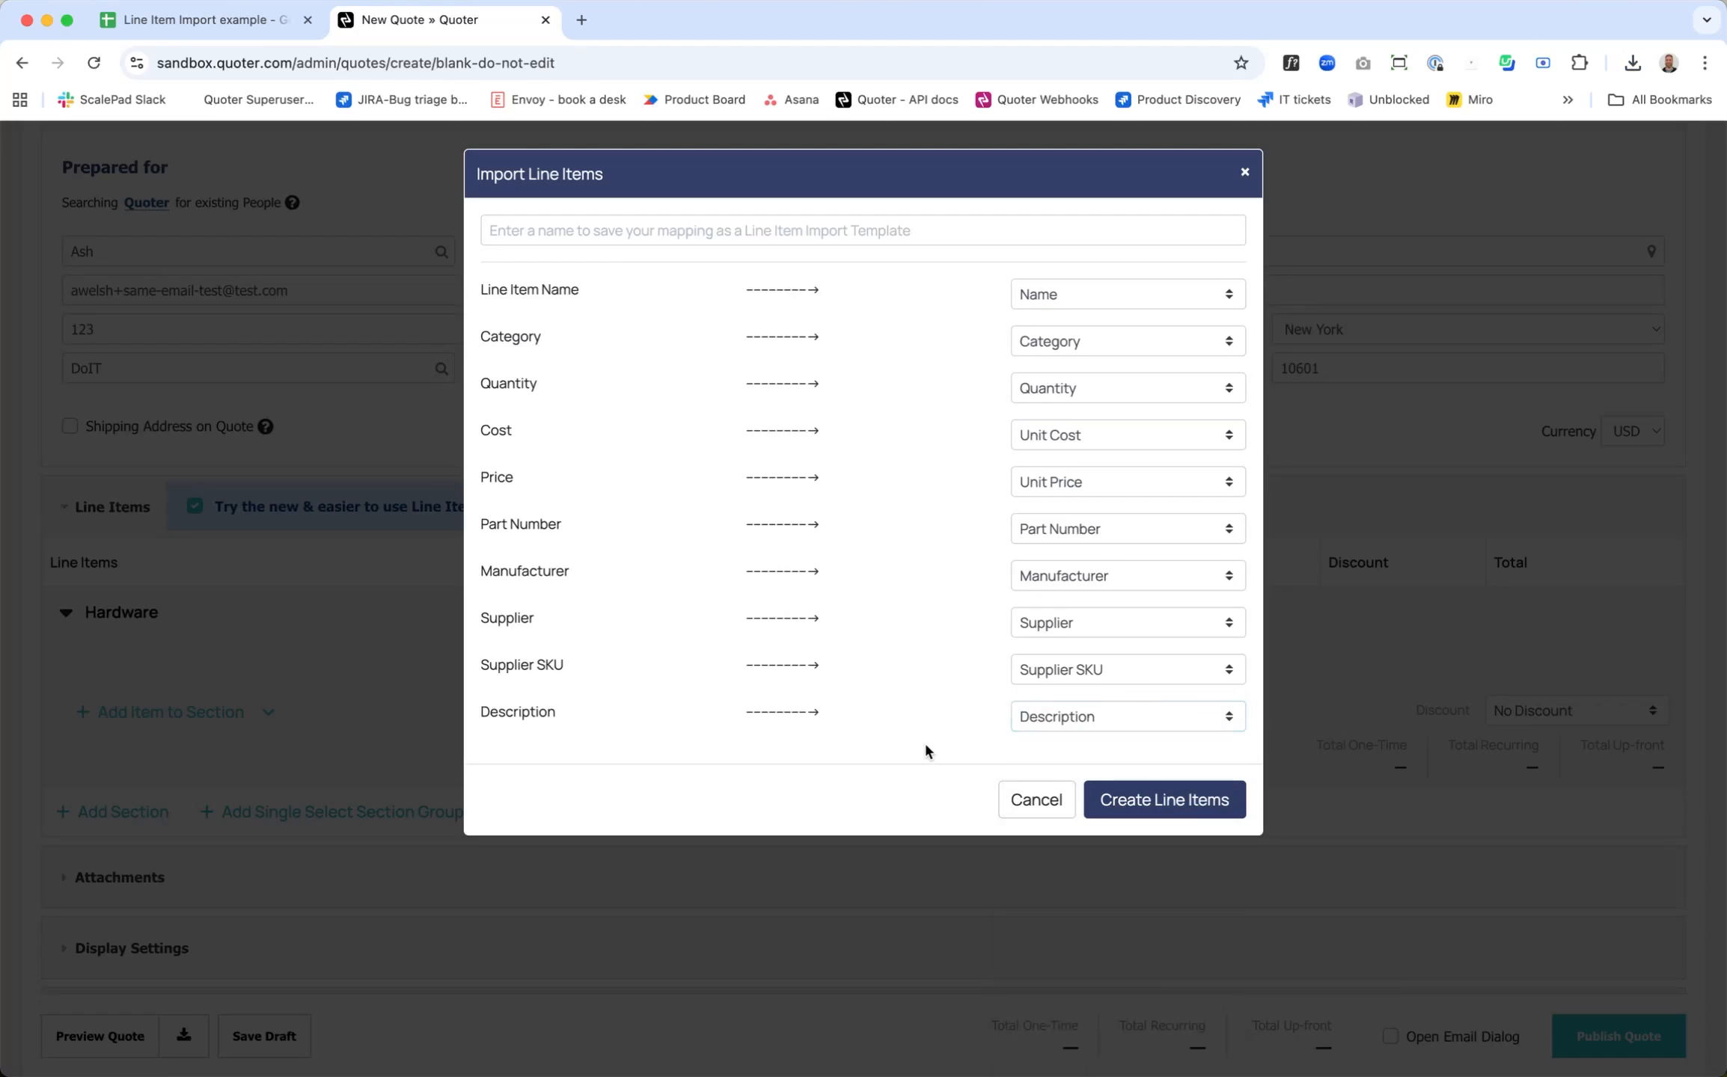
click(1164, 800)
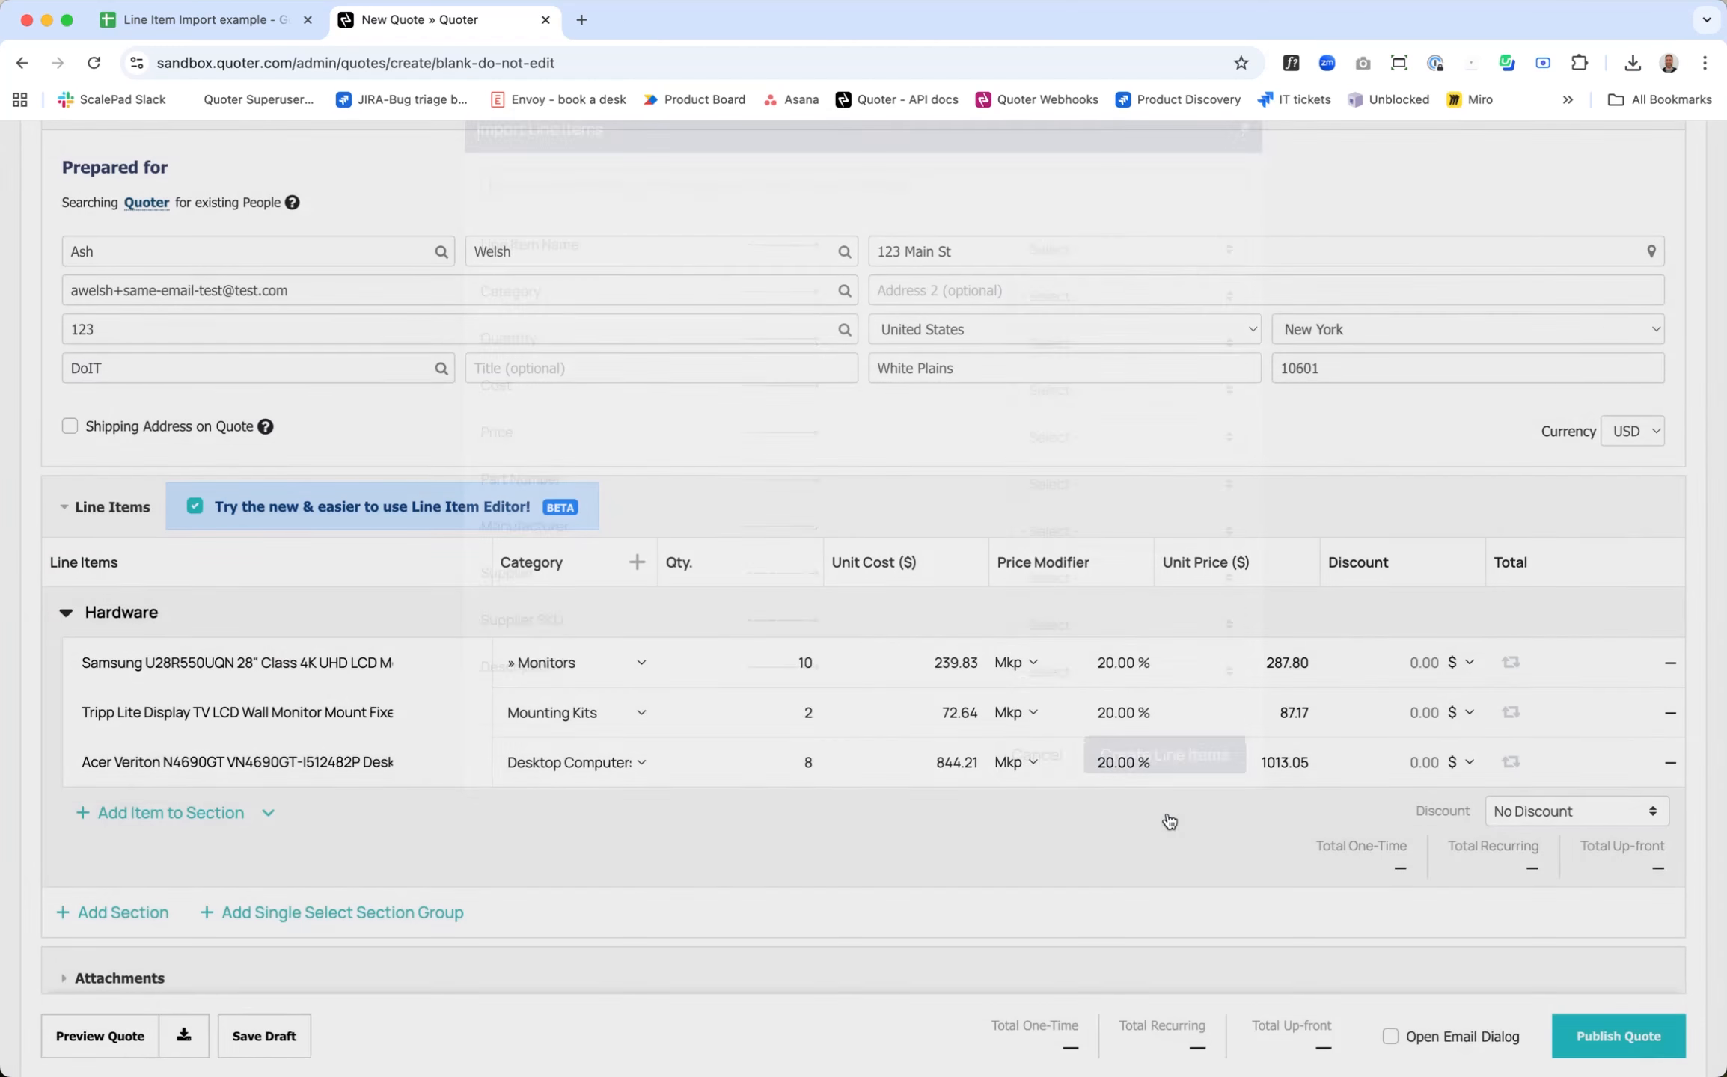
Step: Start another line item import into the Hardware section with "Line Item Import example - Sheet1 (1).csv"
scroll(469, 852, down, 2)
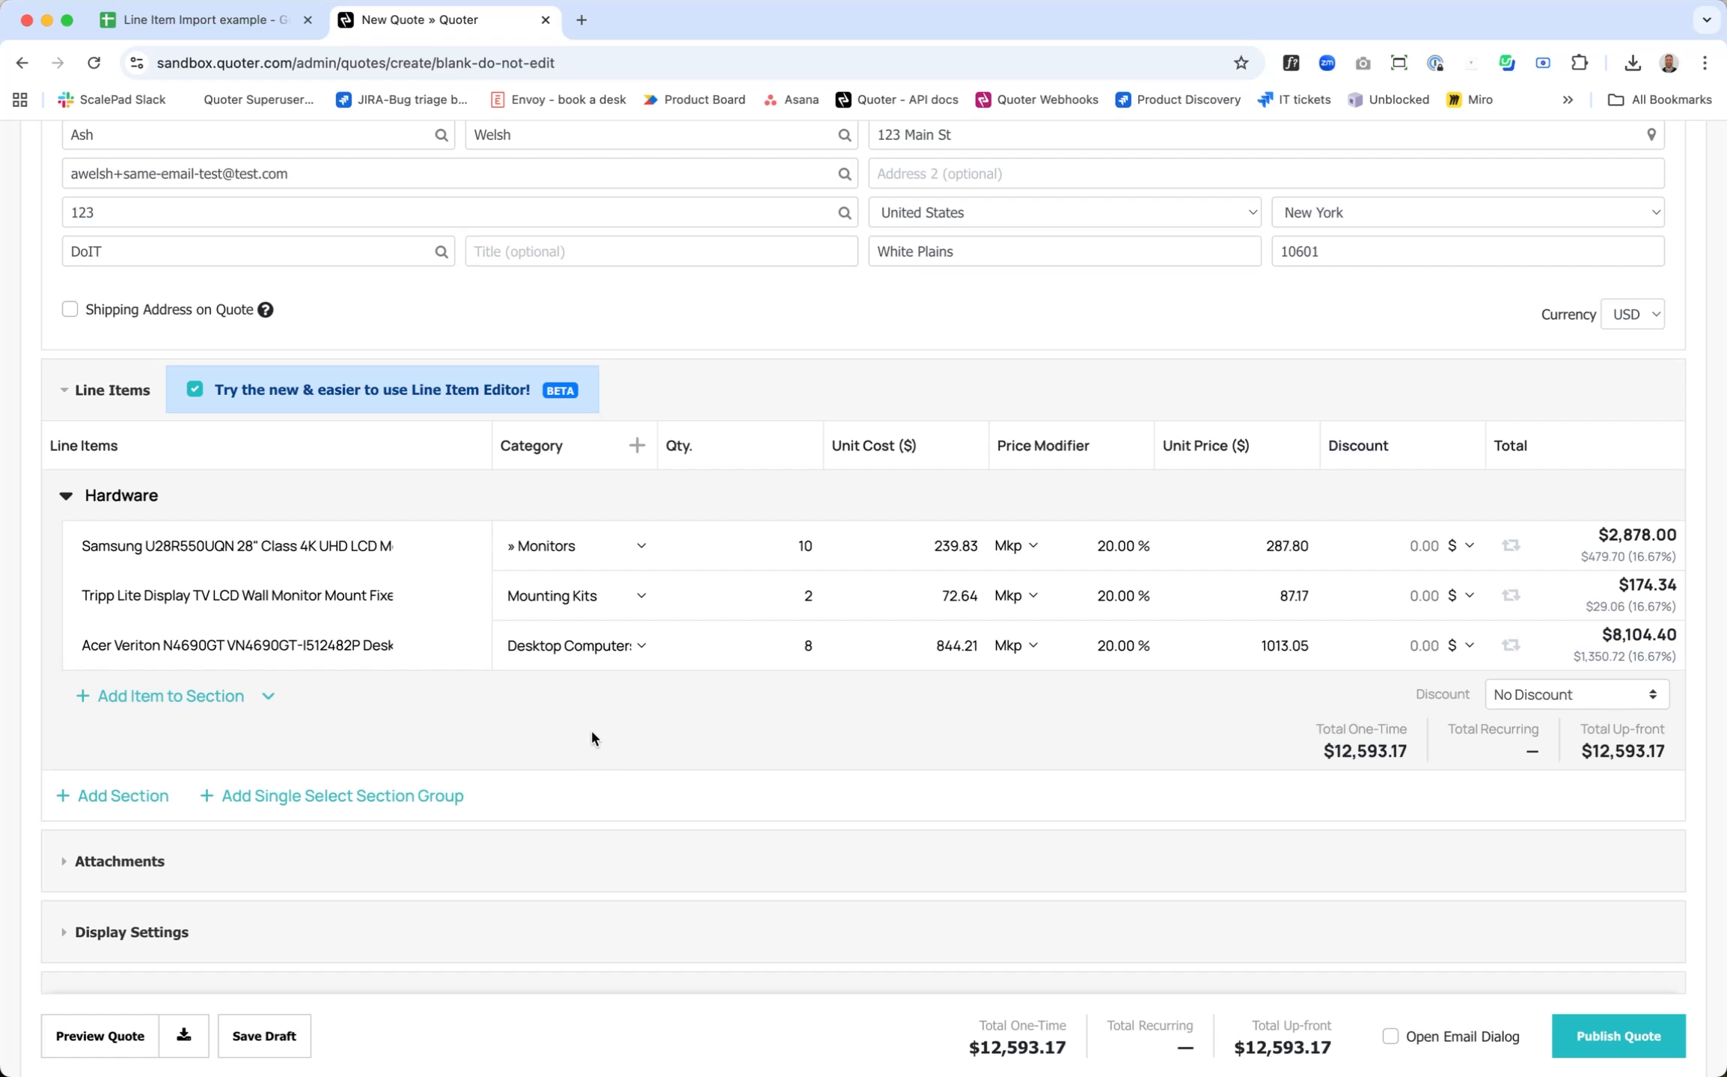
click(268, 696)
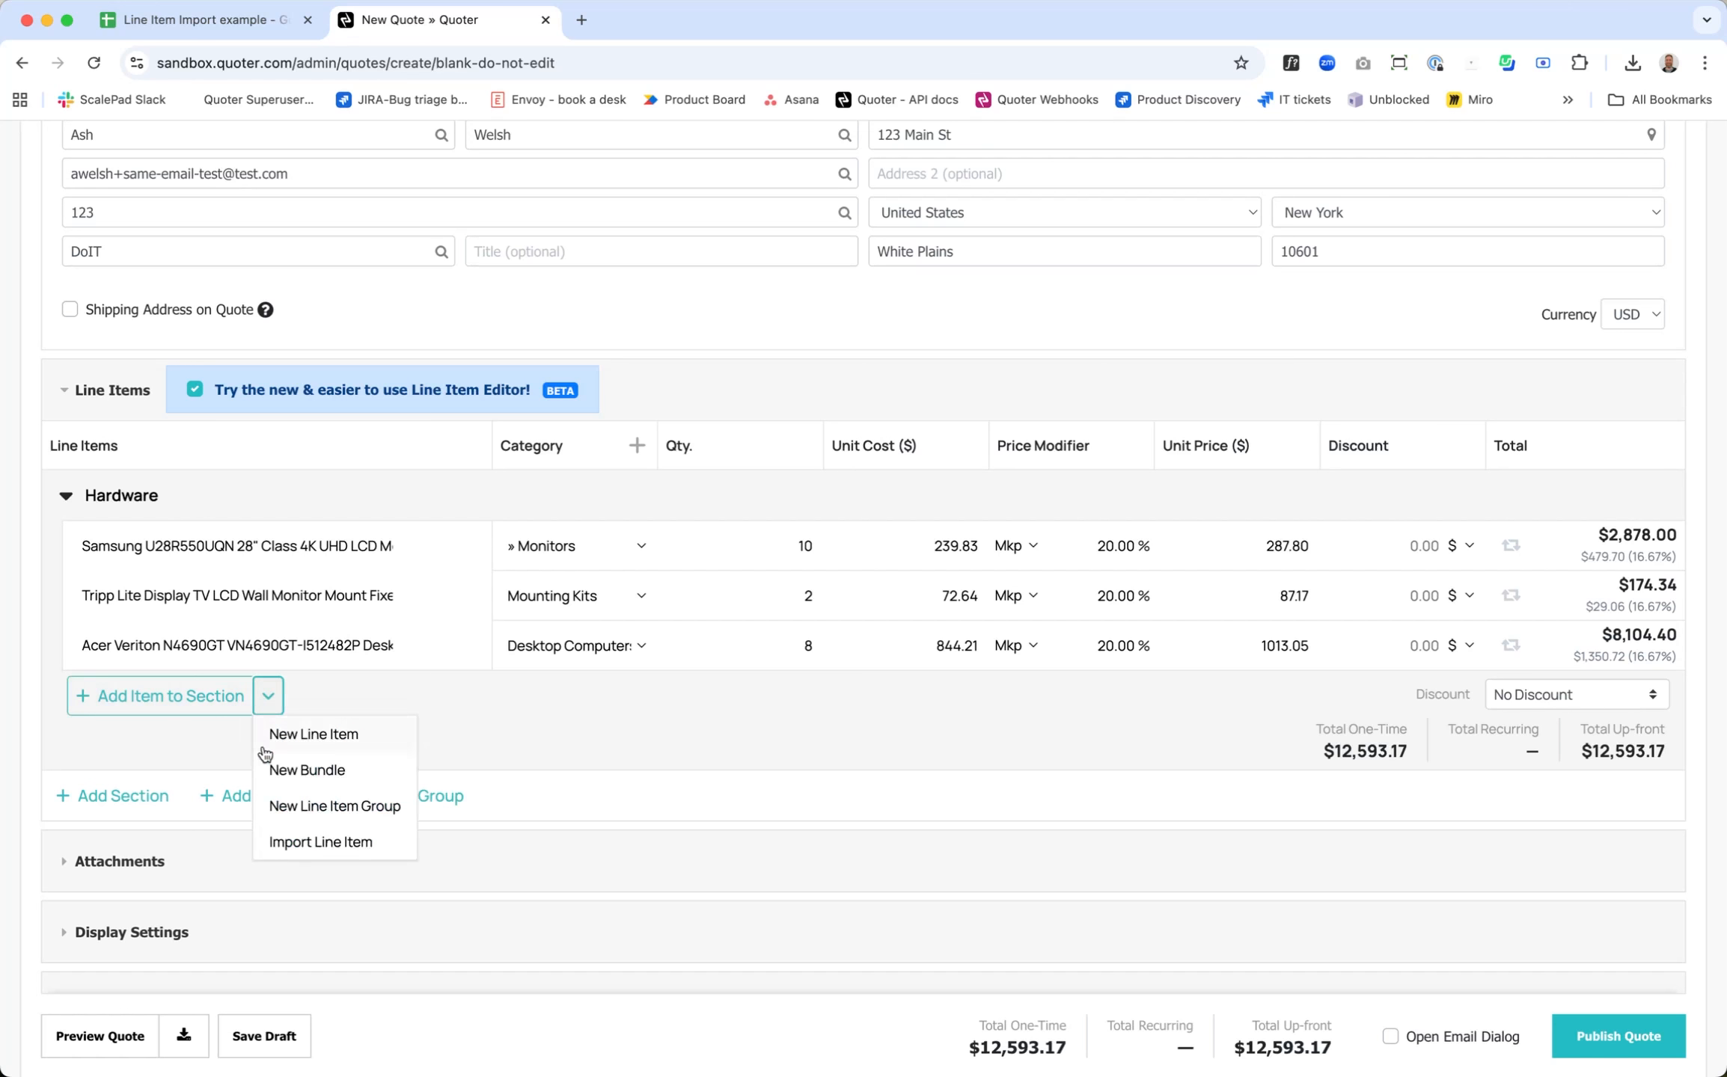
click(320, 842)
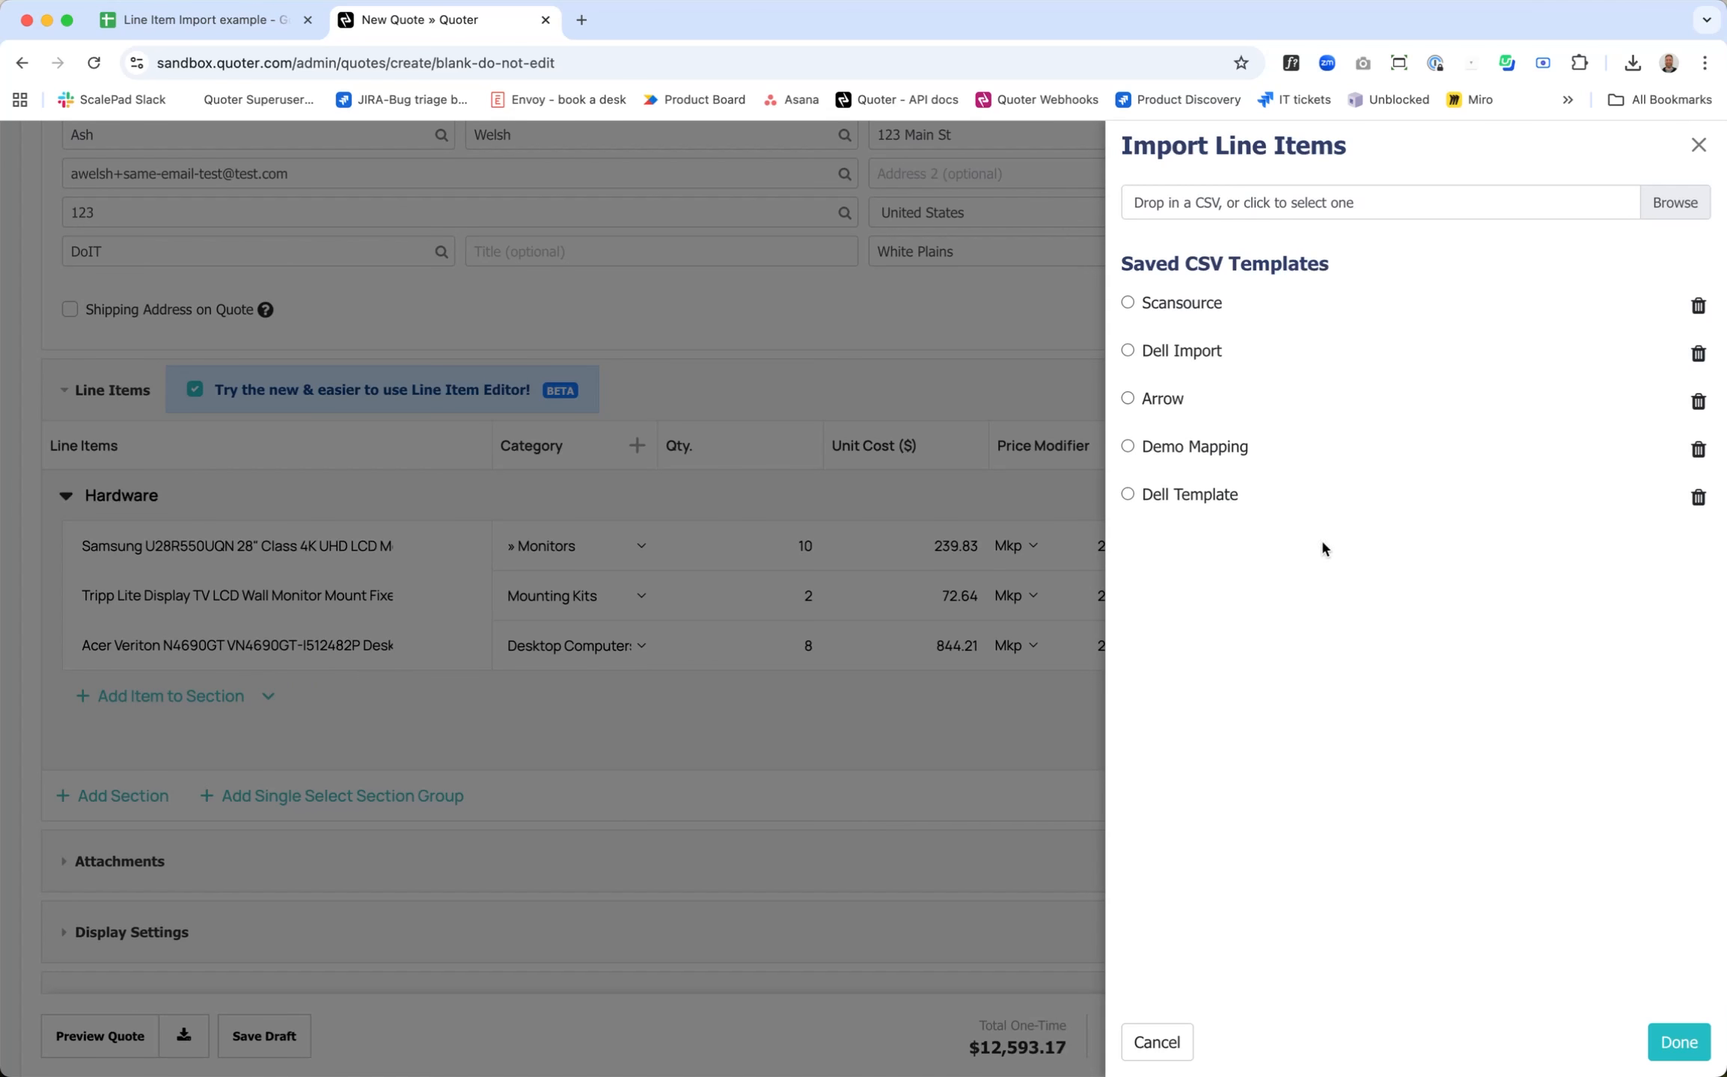
click(1680, 203)
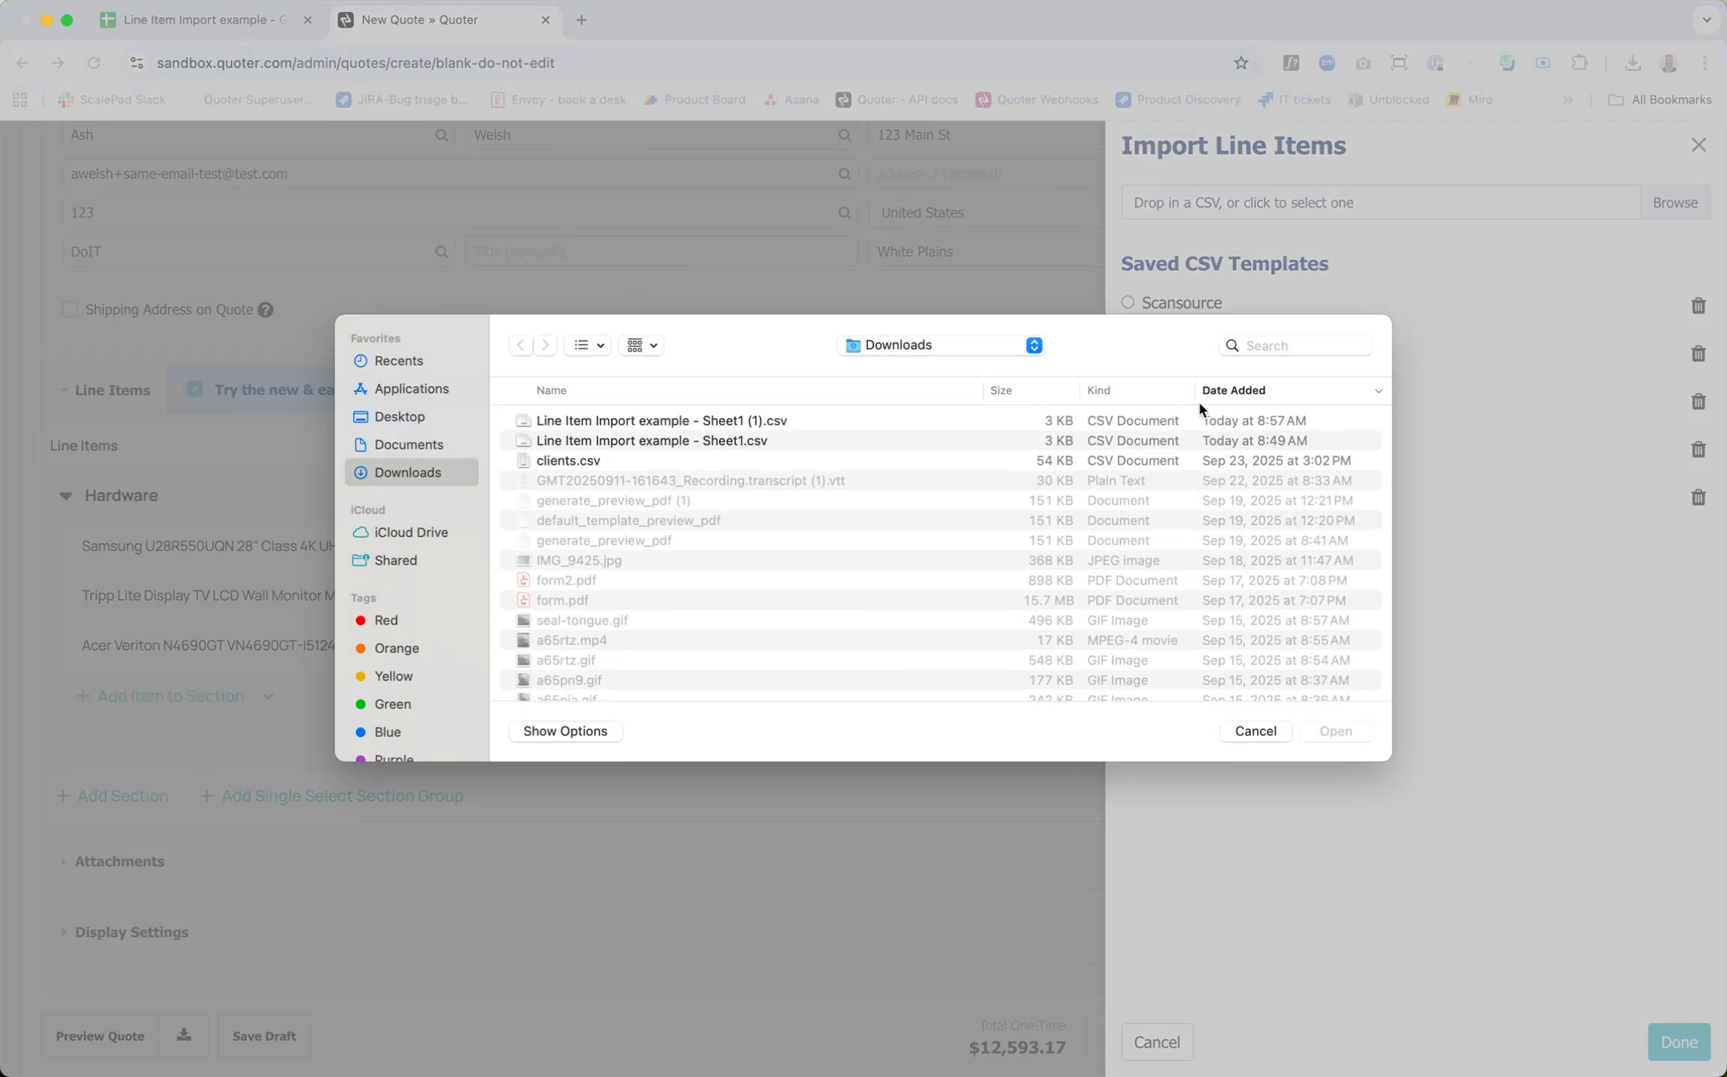
click(763, 419)
click(1334, 731)
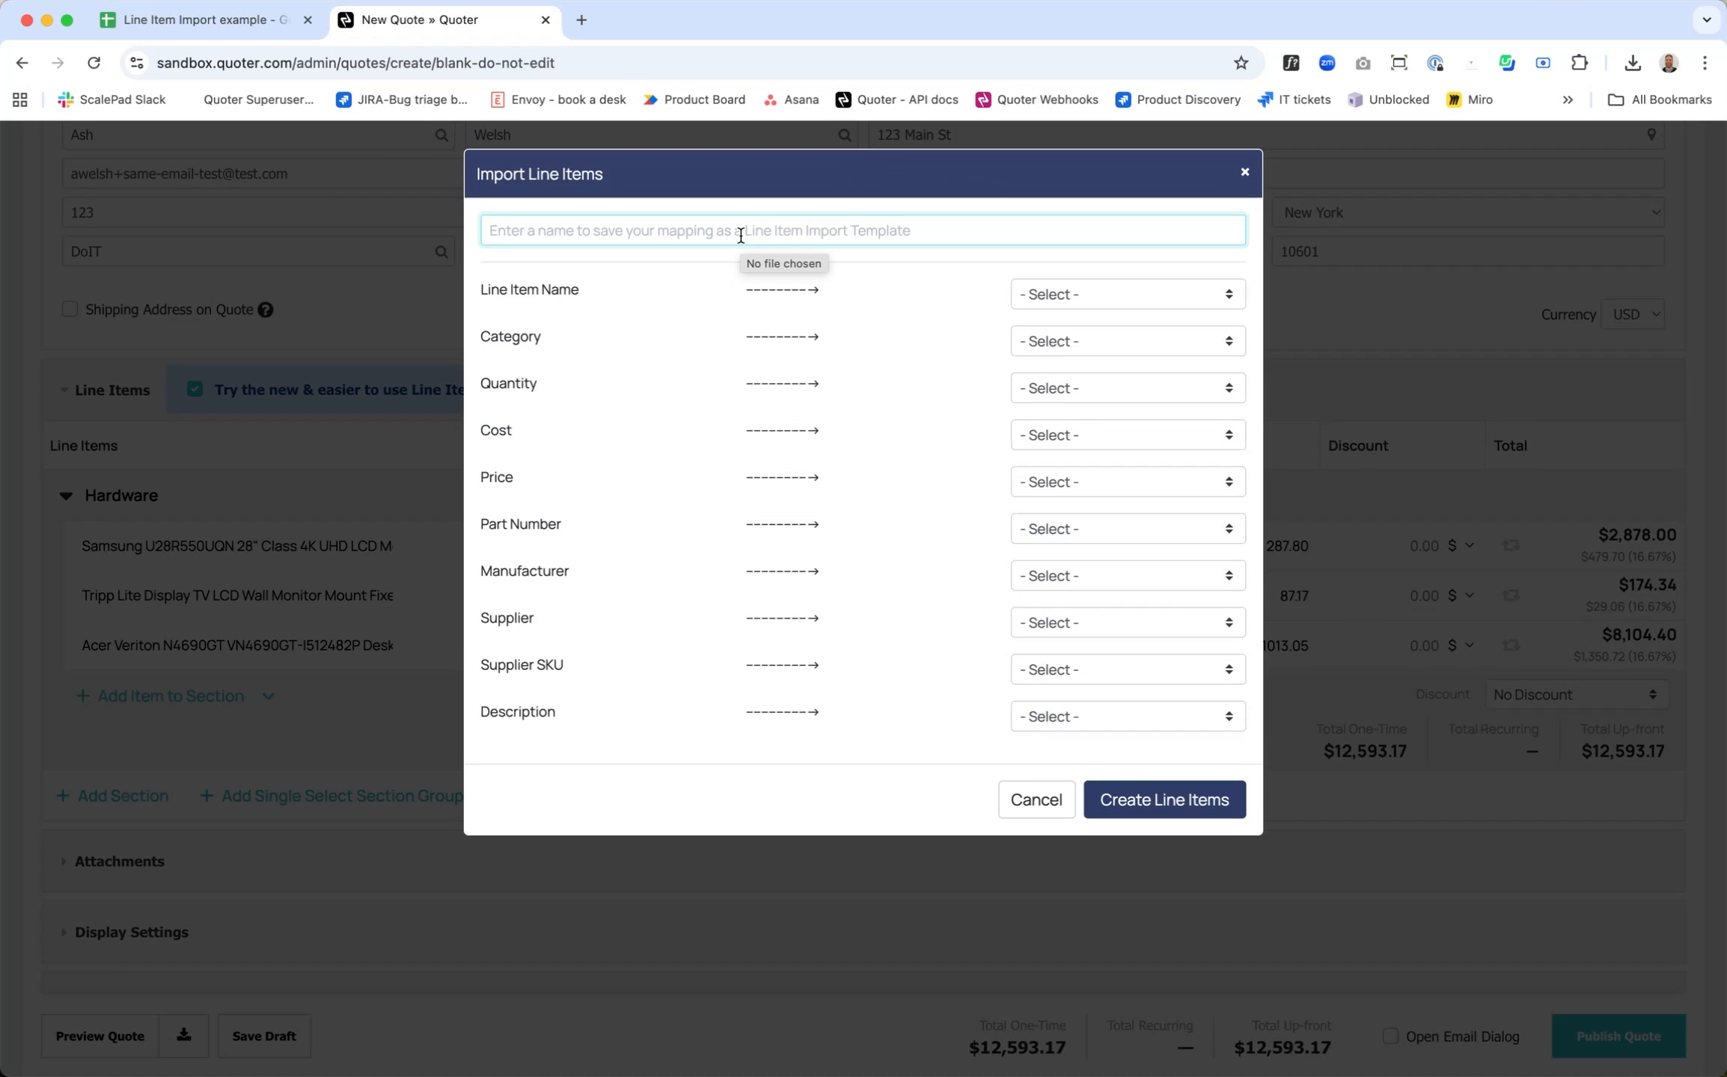
Step: Name the mapping template "ARC Disti" and map every CSV column to its matching field, with Cost as Unit Cost and Price as Unit Price
text(ARC Dis)
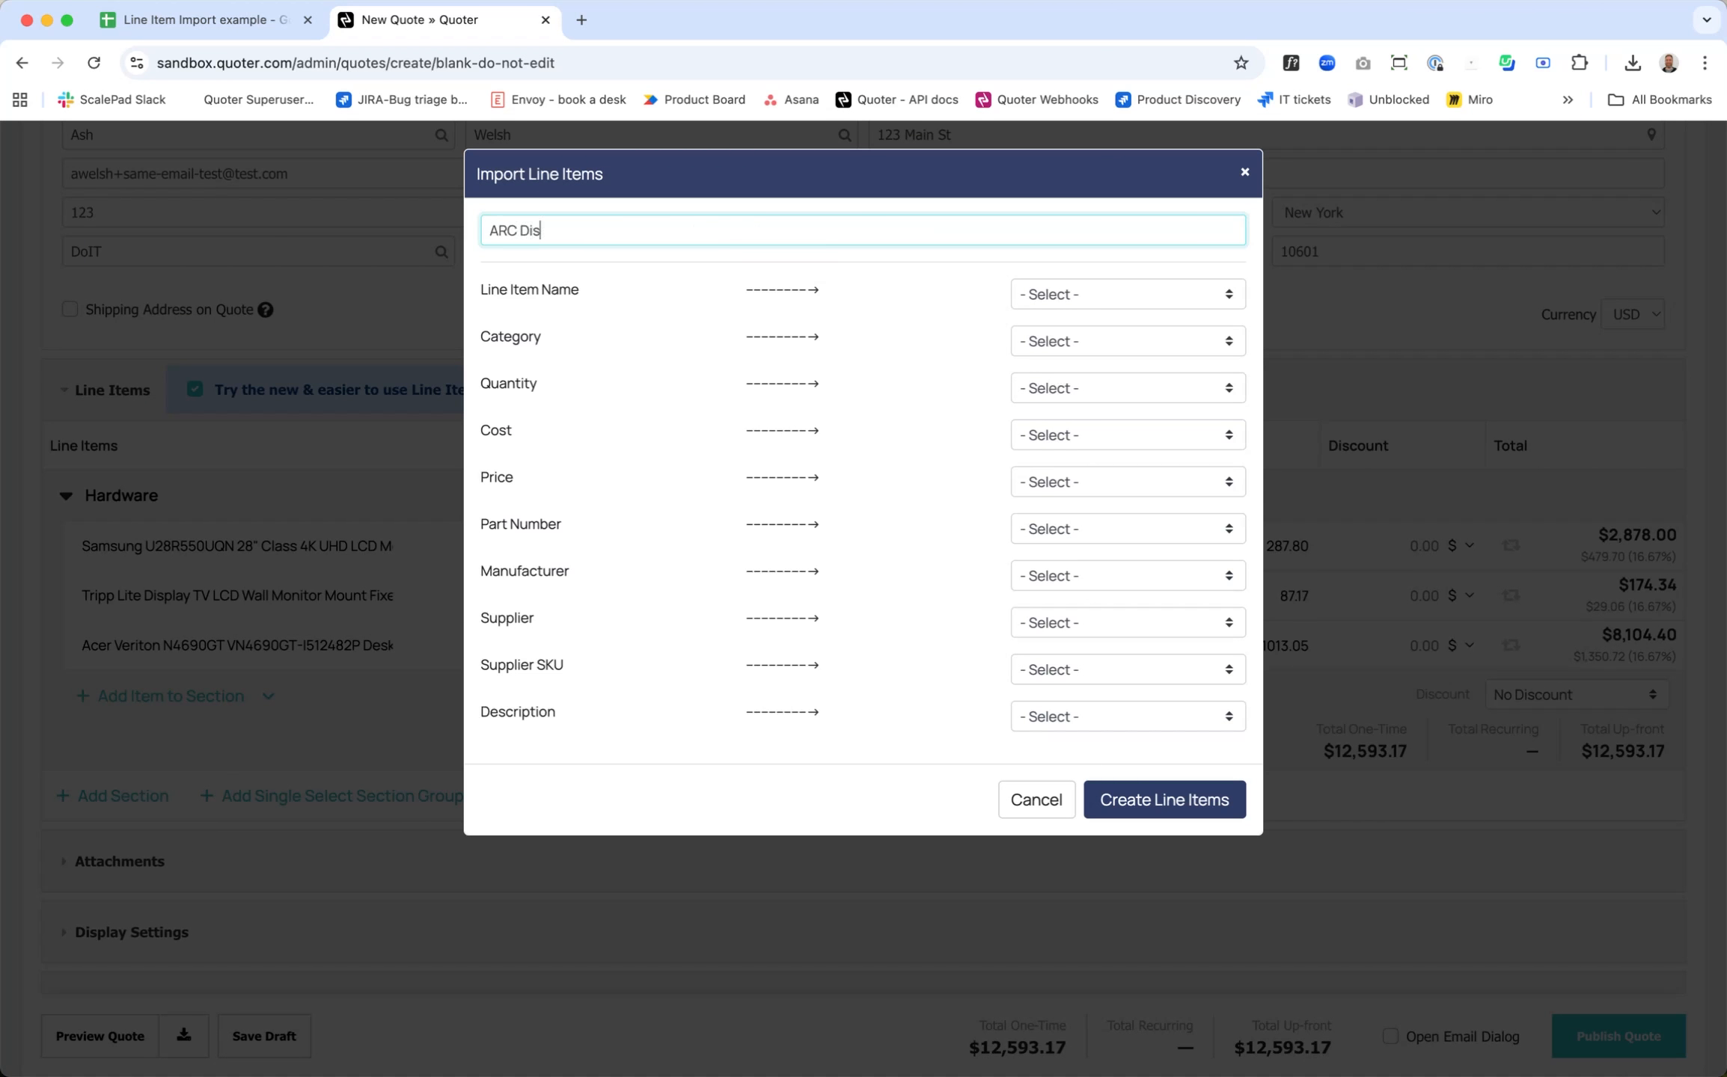
text(ti)
click(1128, 716)
click(1100, 762)
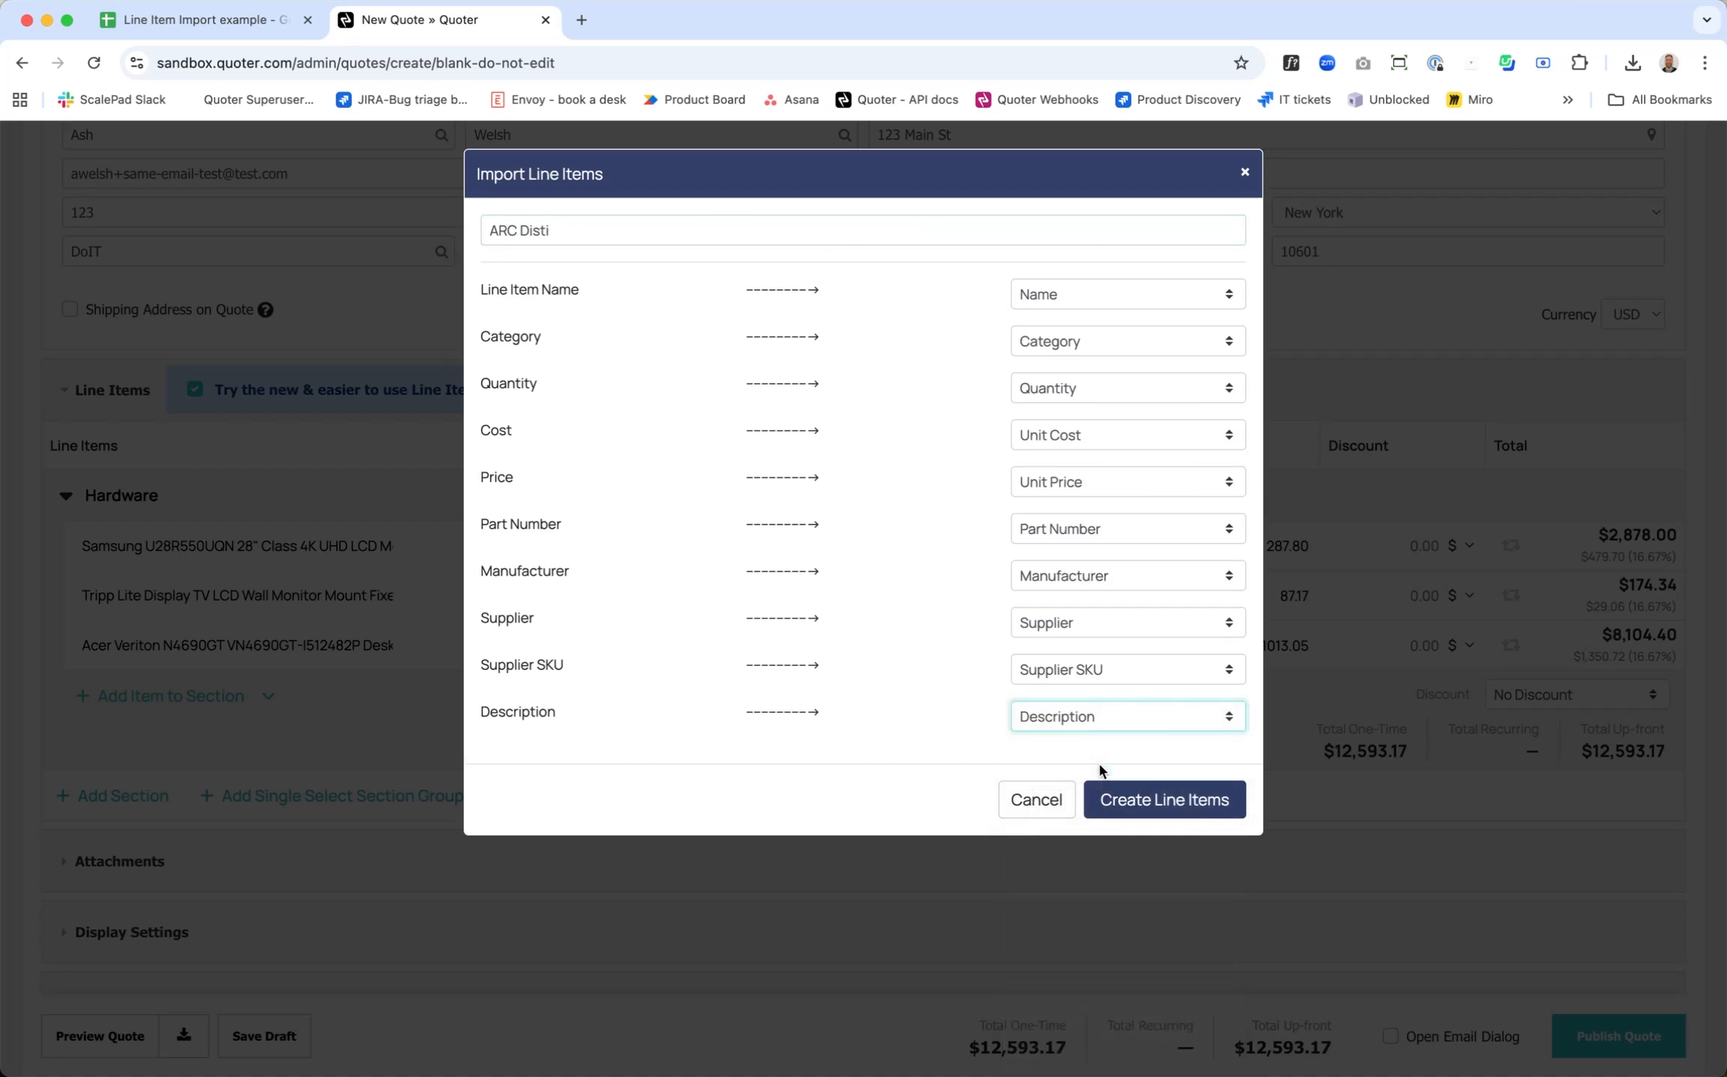
Step: Create the mapped line items and start another import into the Hardware section using the saved "ARC Disti" CSV template
click(1134, 808)
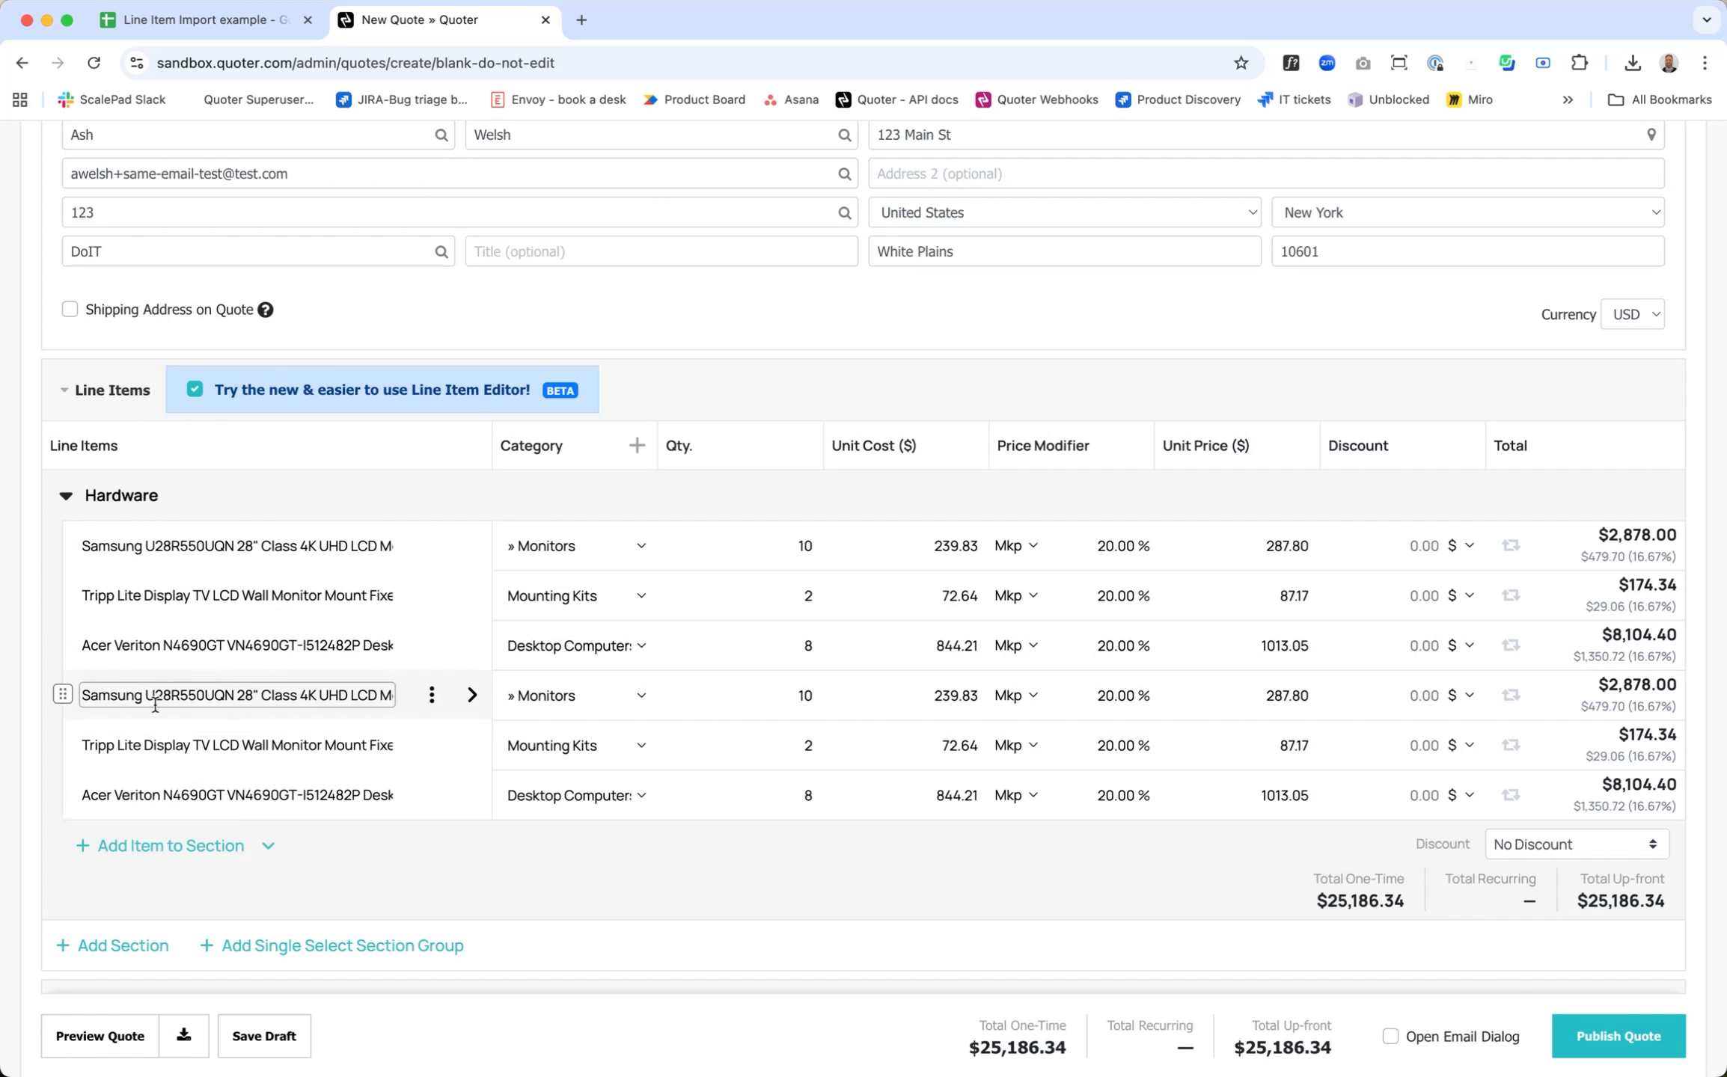
click(269, 846)
scroll(306, 950, down, 1)
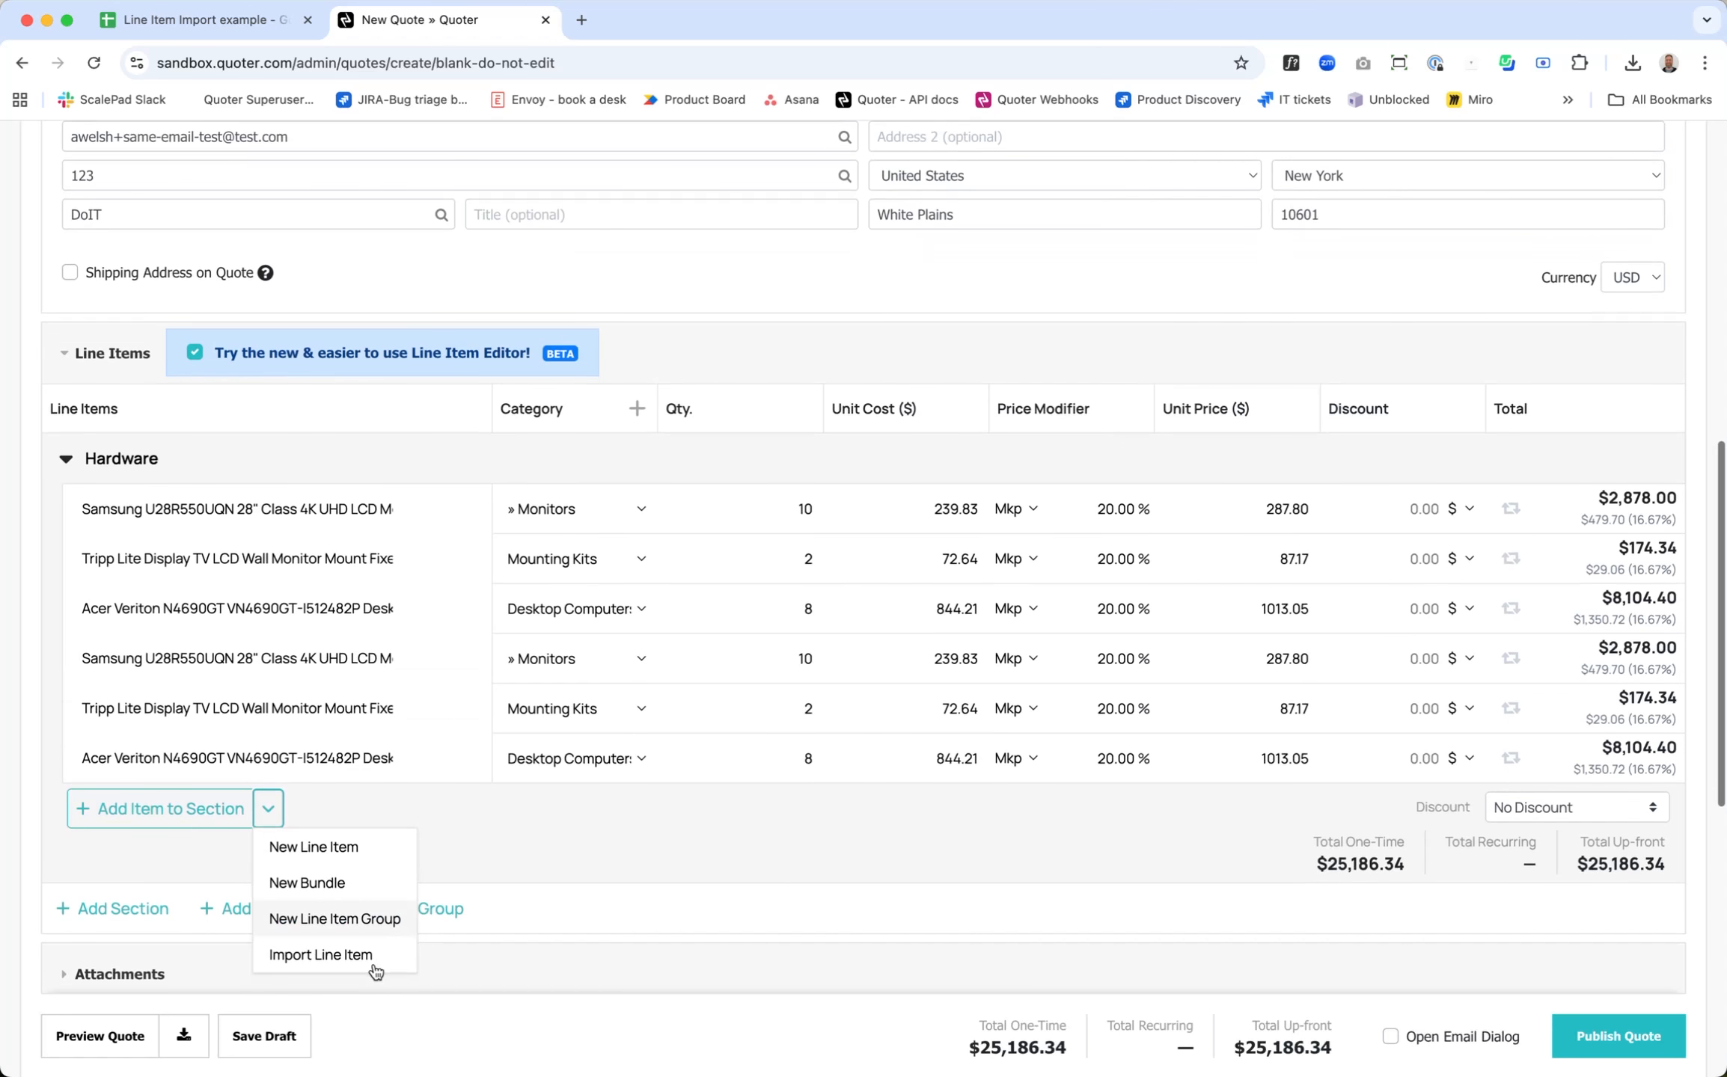
click(302, 958)
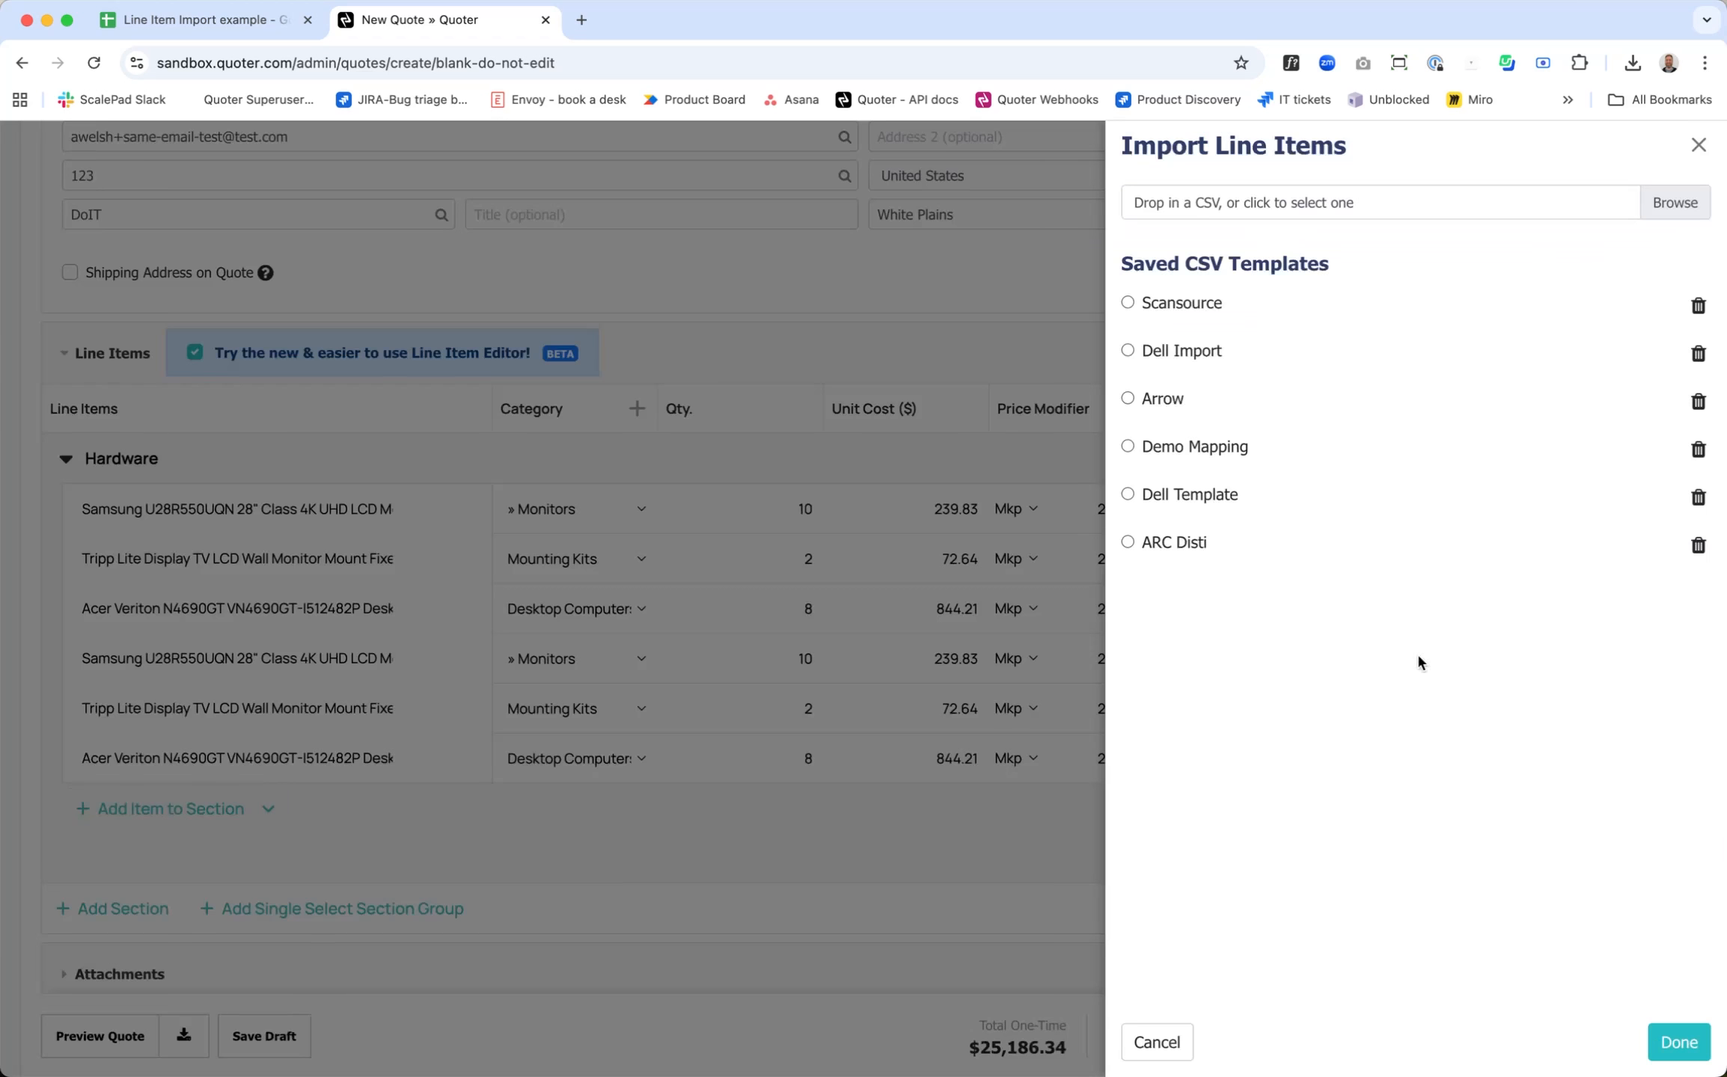
click(1131, 542)
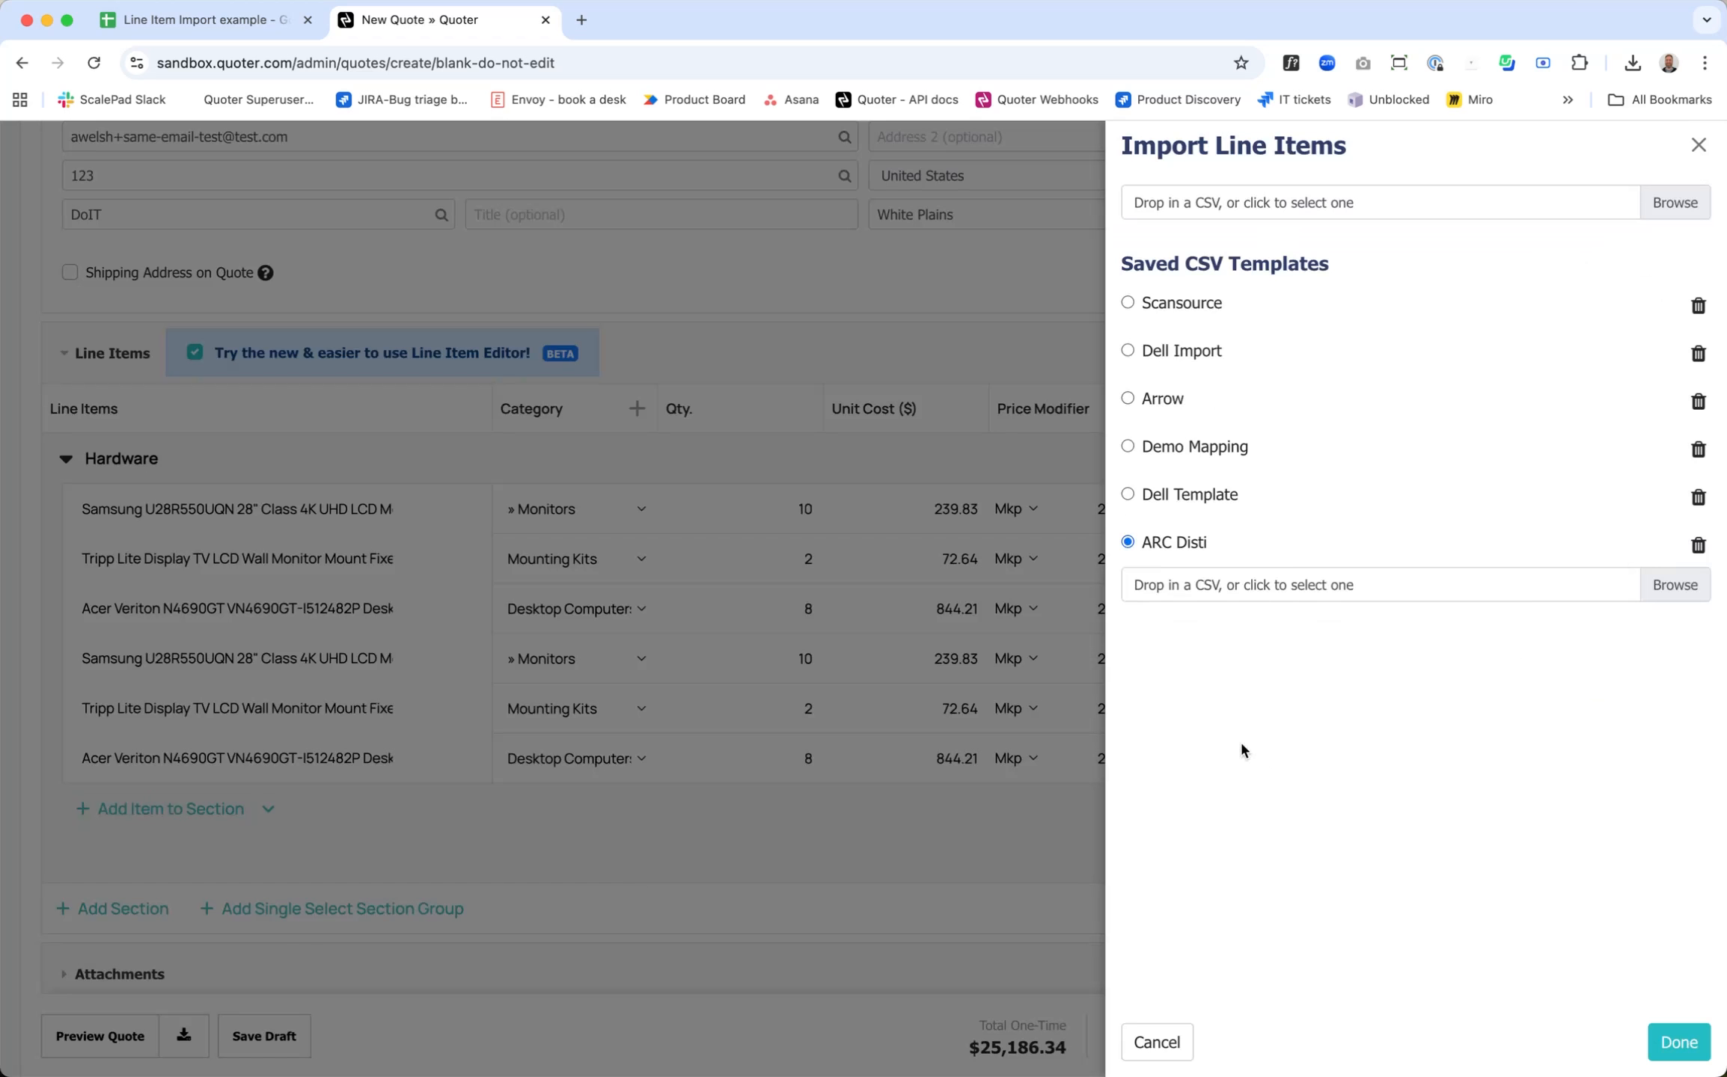
Step: Load "Line Item Import example - Sheet1 (1).csv" into the ARC Disti template and create the line items with its saved mapping
click(1678, 589)
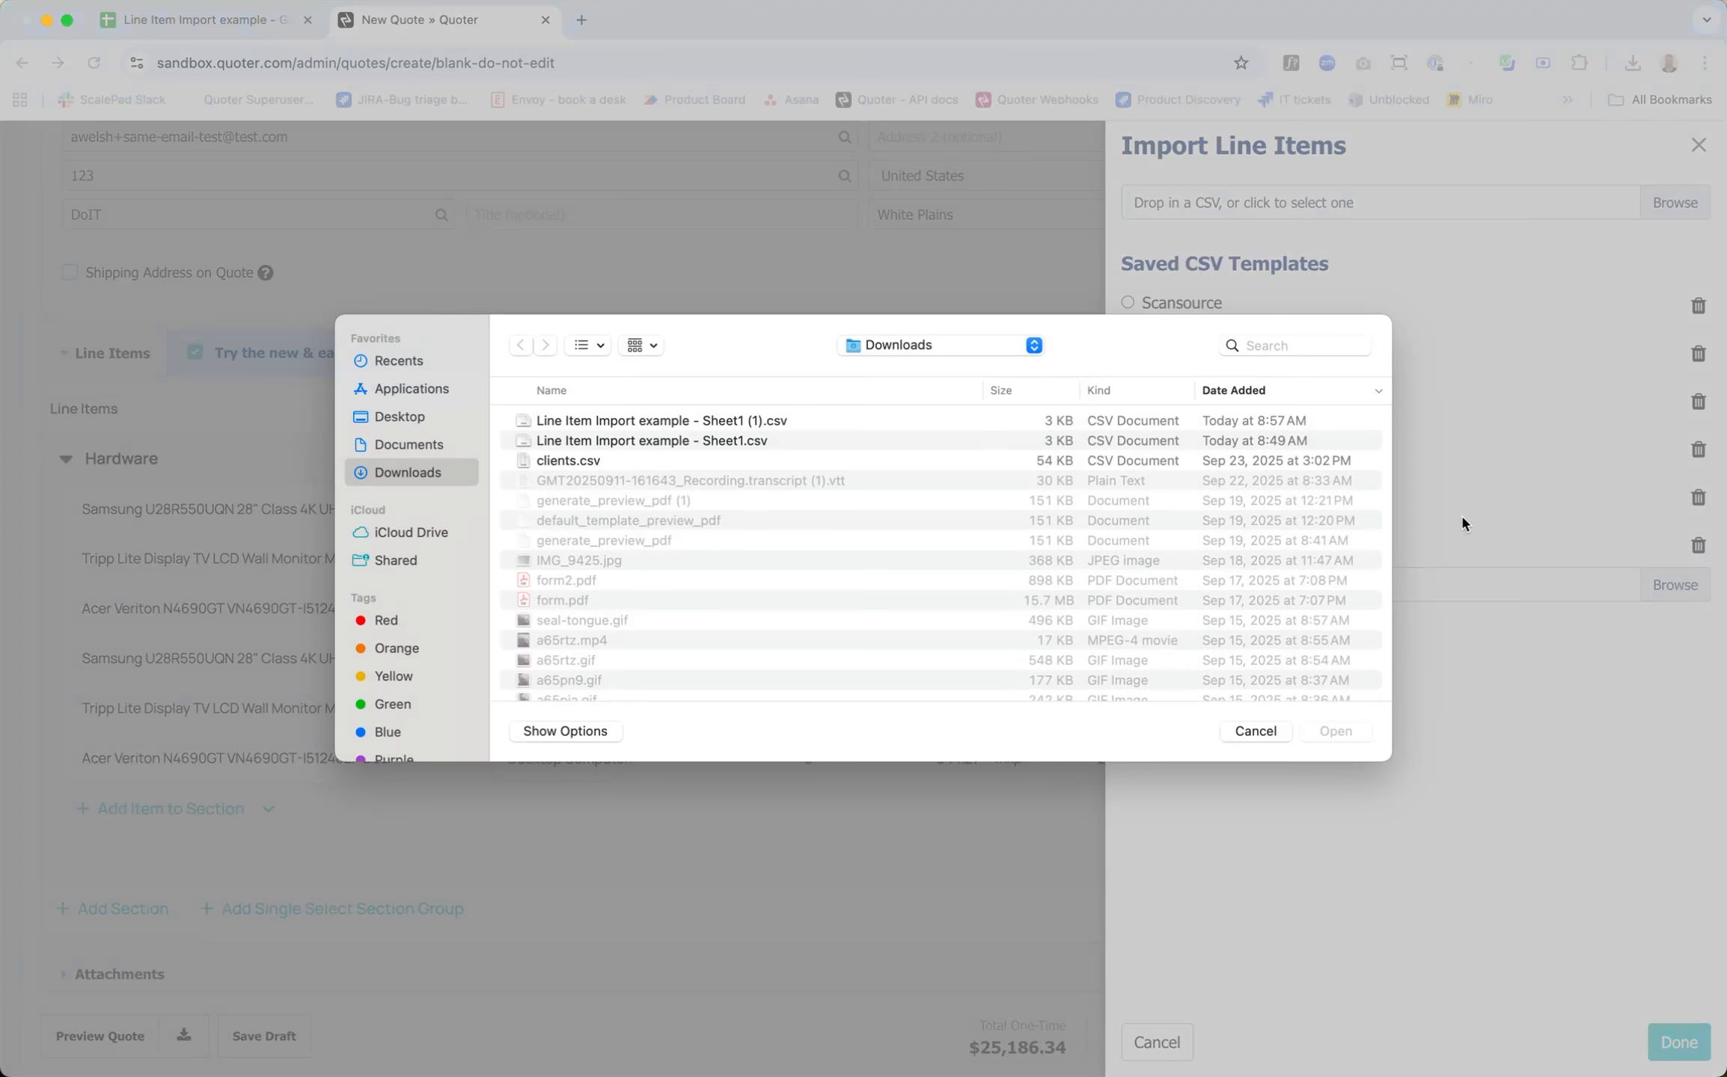
click(903, 421)
click(1335, 731)
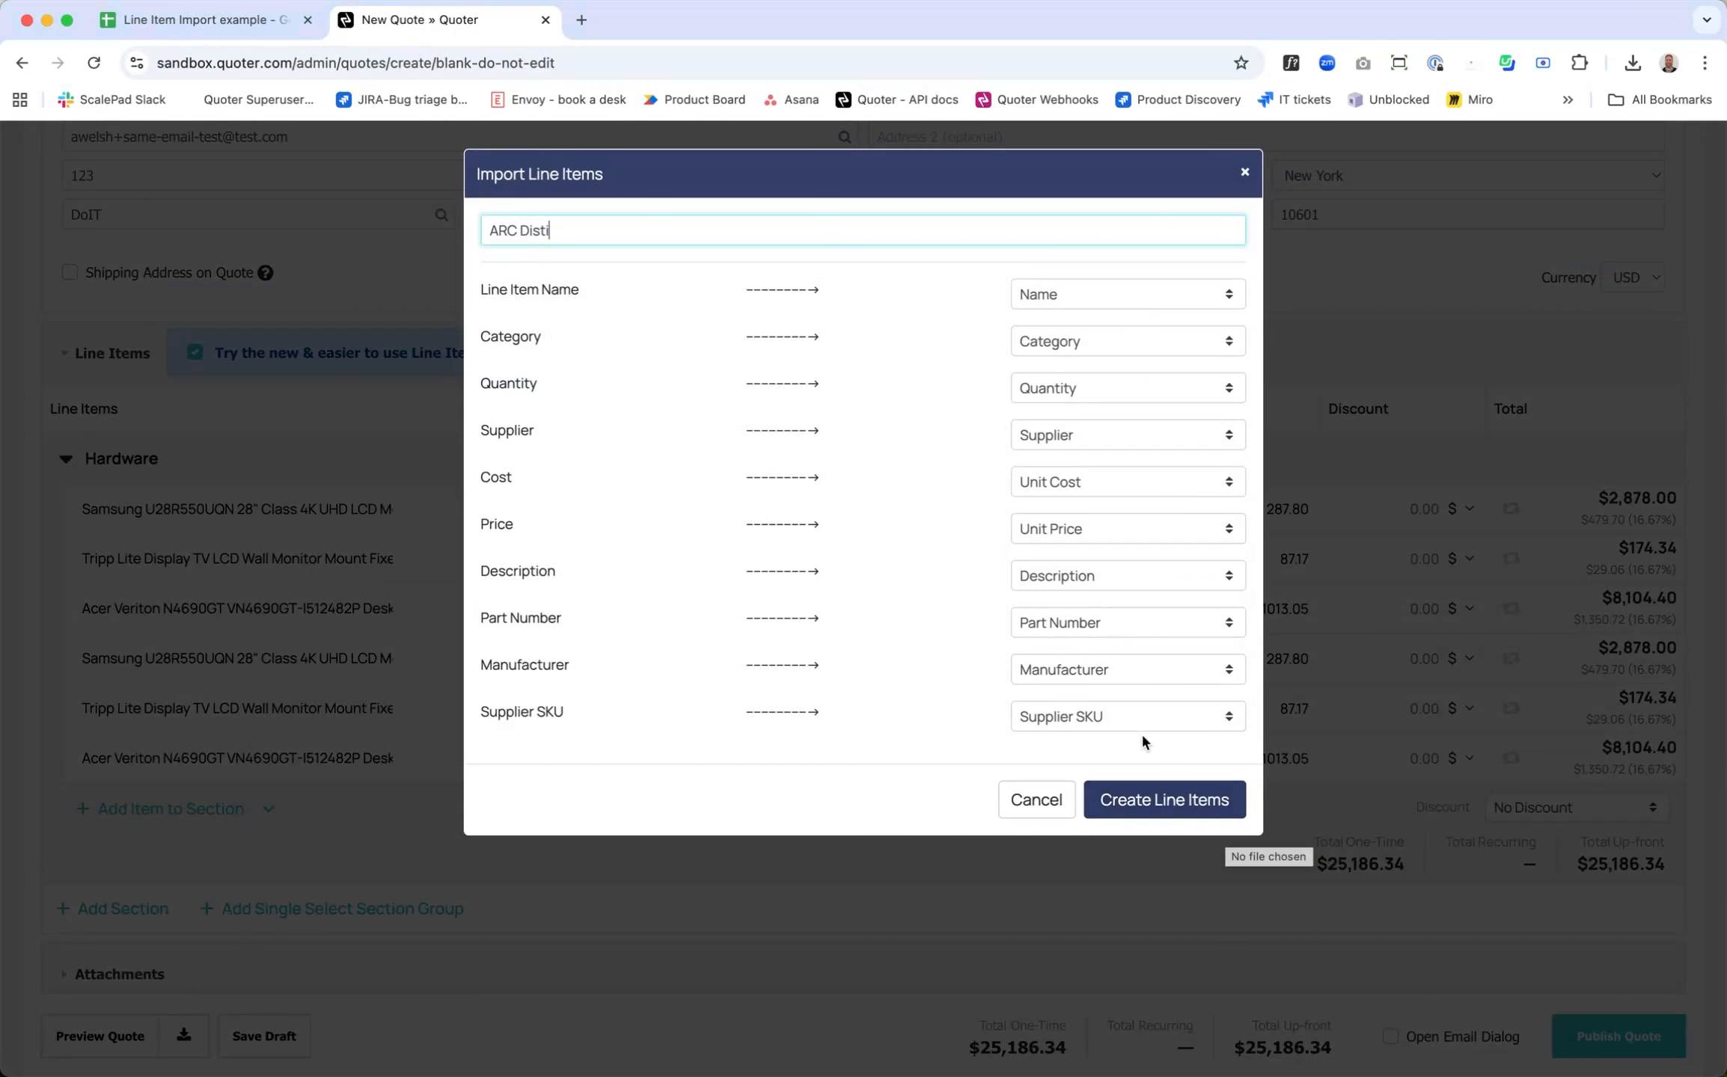
click(1170, 805)
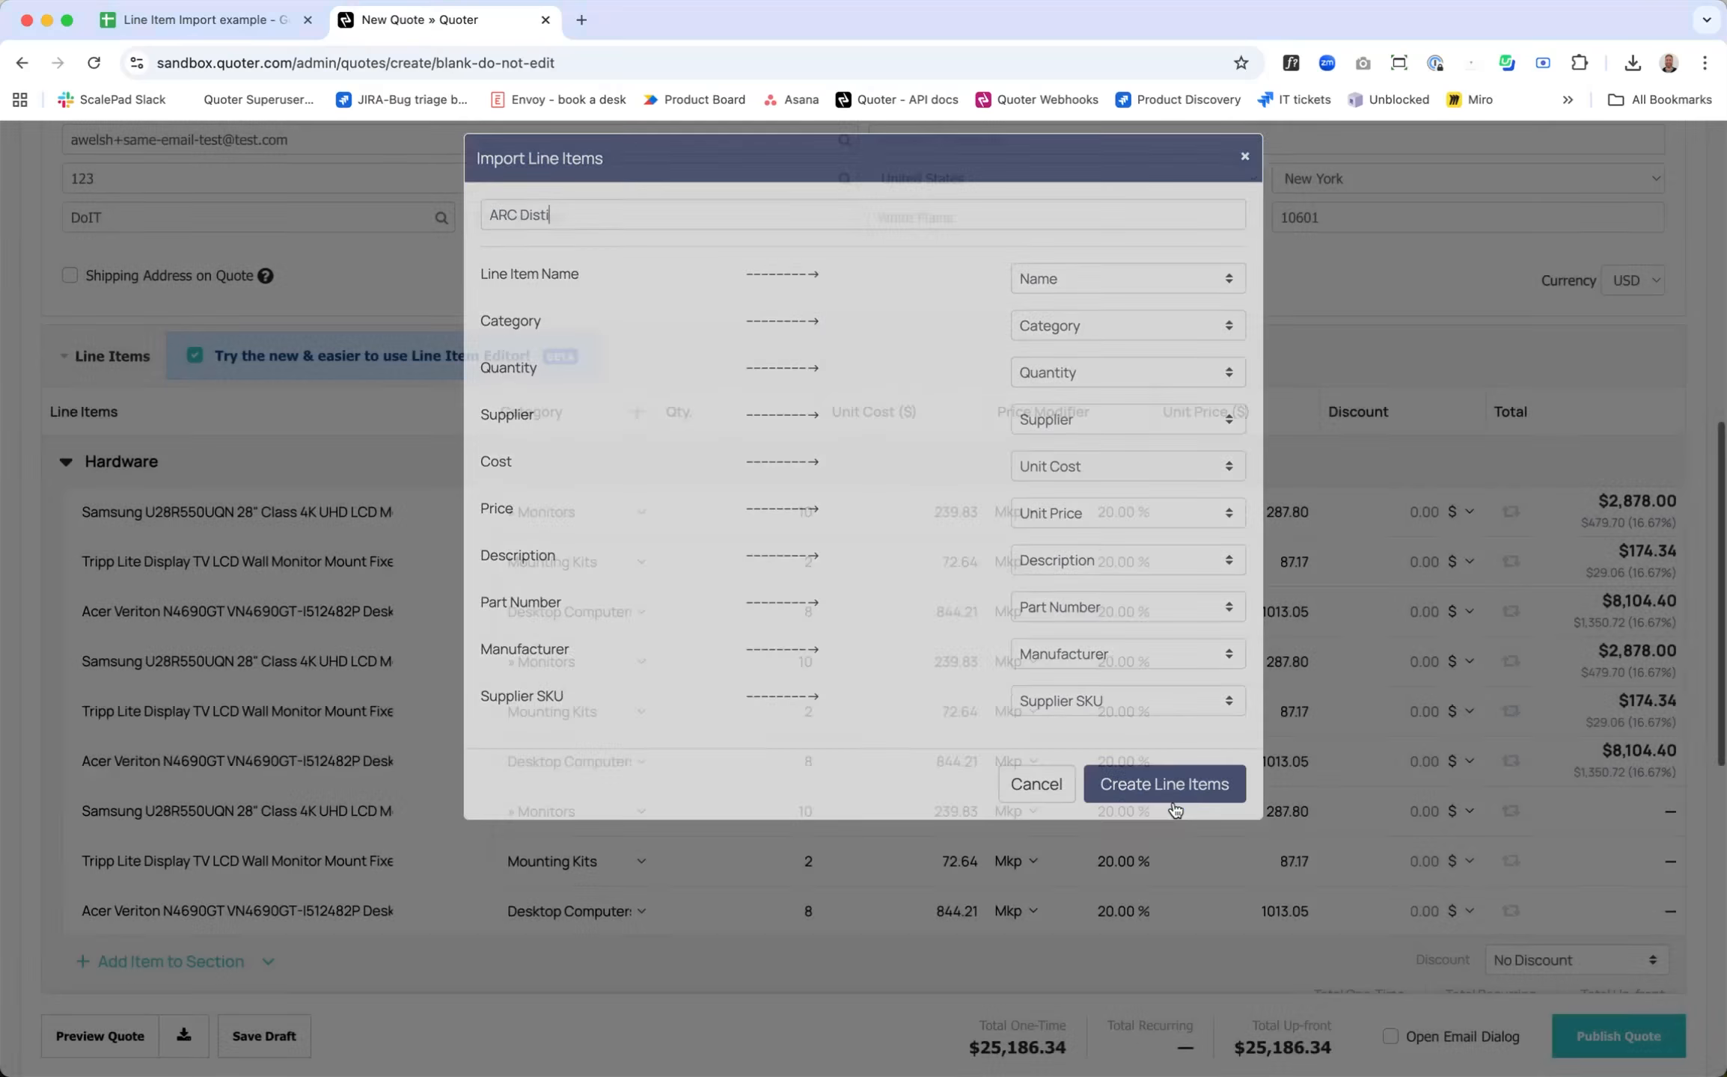